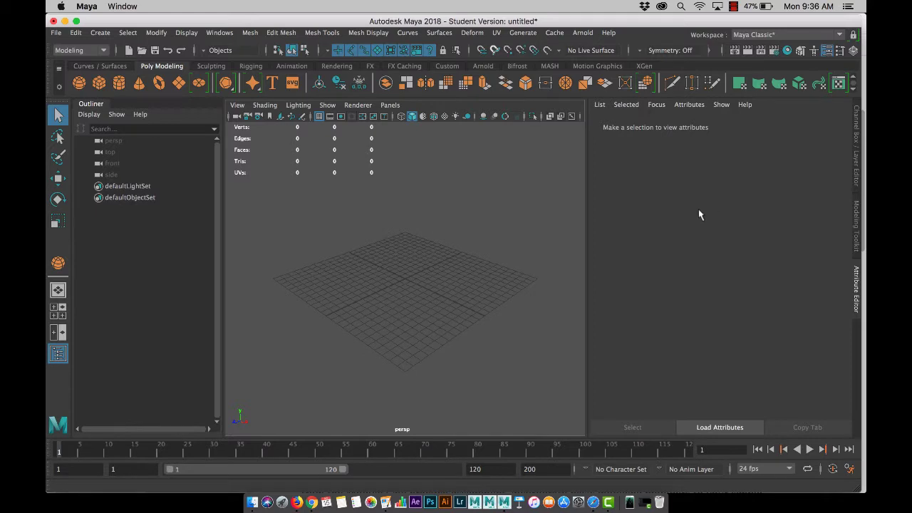
- Draw out pSphere1 with a radius of about 9 and switch it to vertex mode
left_click(79, 84)
left_click_drag(430, 306, 388, 277)
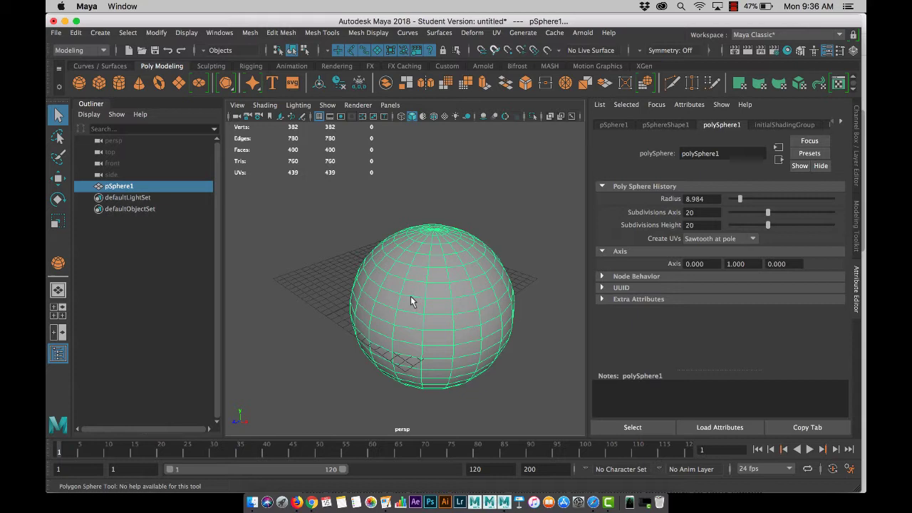
key("F9")
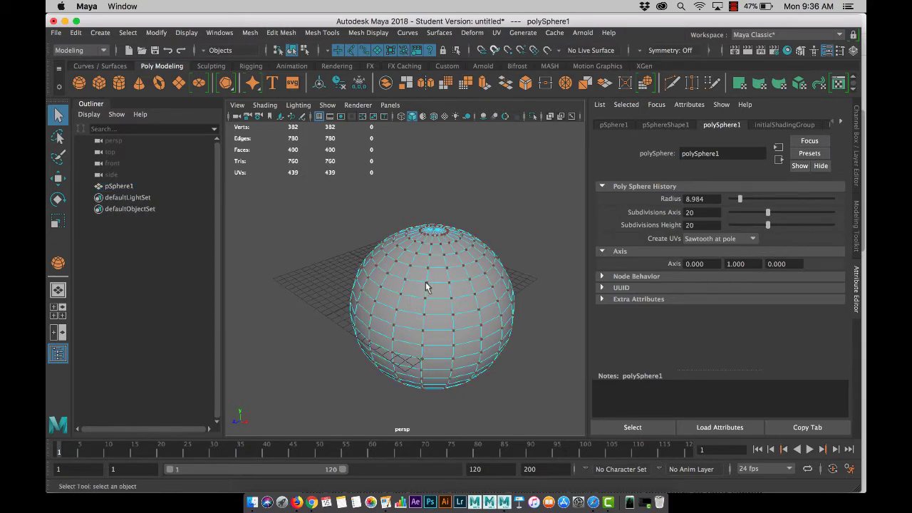
right_click(431, 280)
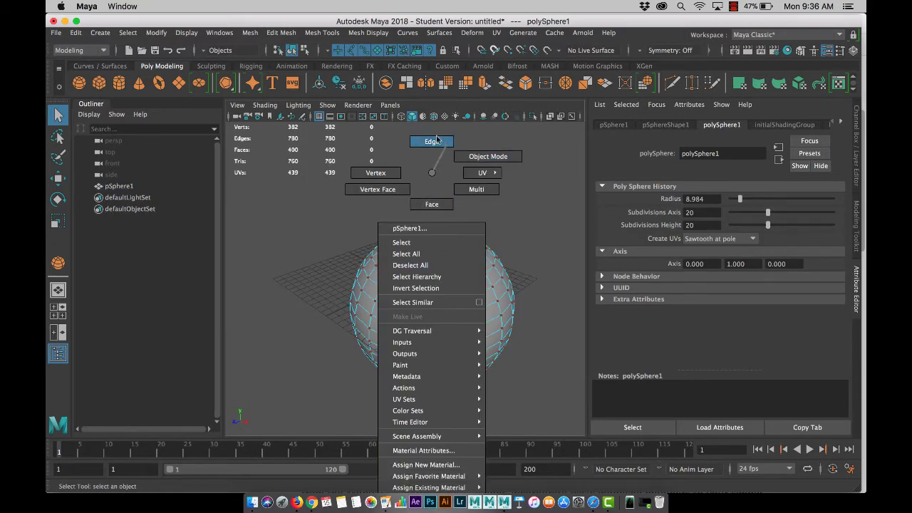
left_click(476, 158)
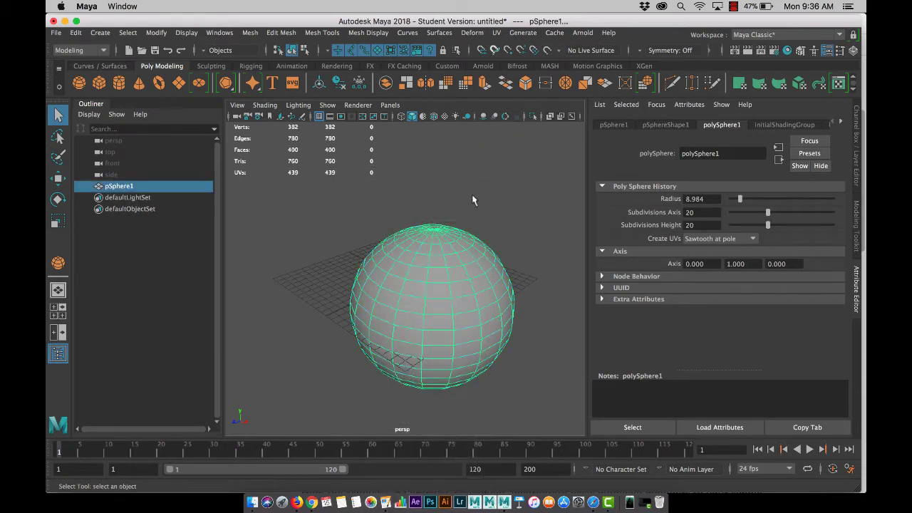
right_click(433, 277)
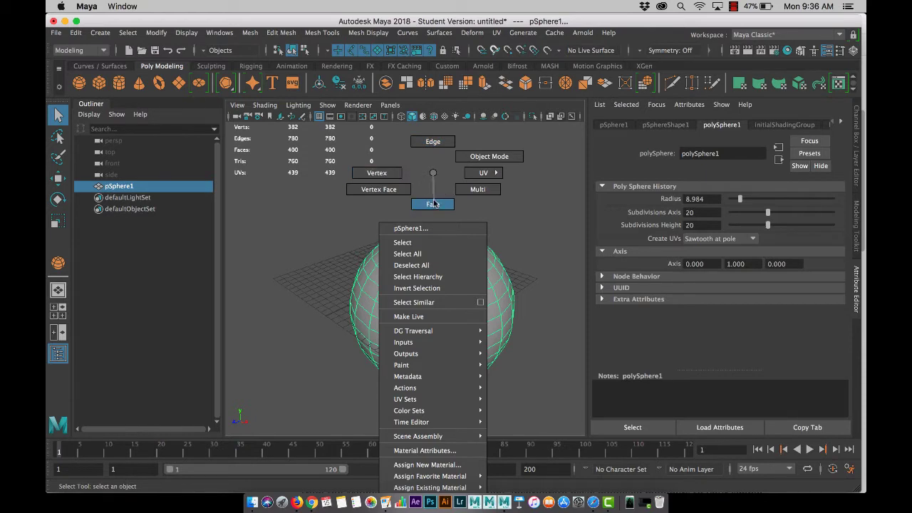
left_click(394, 174)
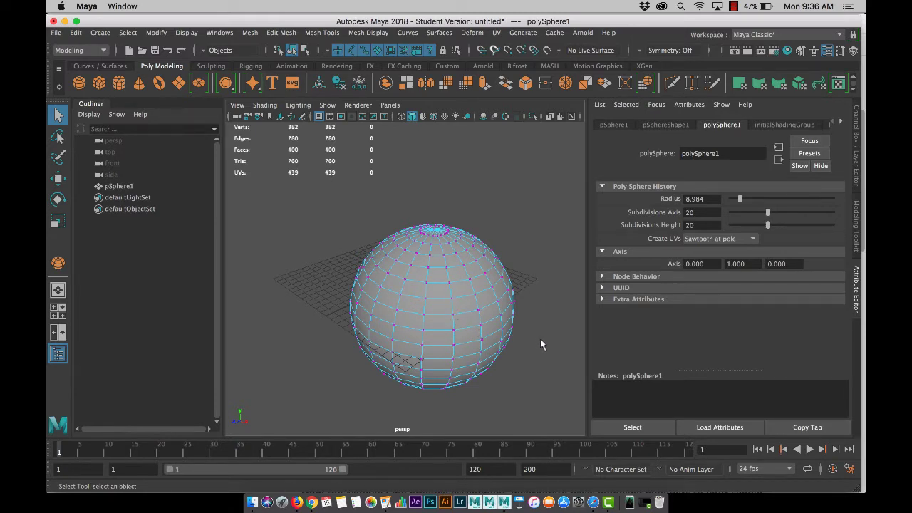
- Select the full 20-vertex edge-loop ring on the sphere's upper row
left_click_drag(458, 217, 489, 255)
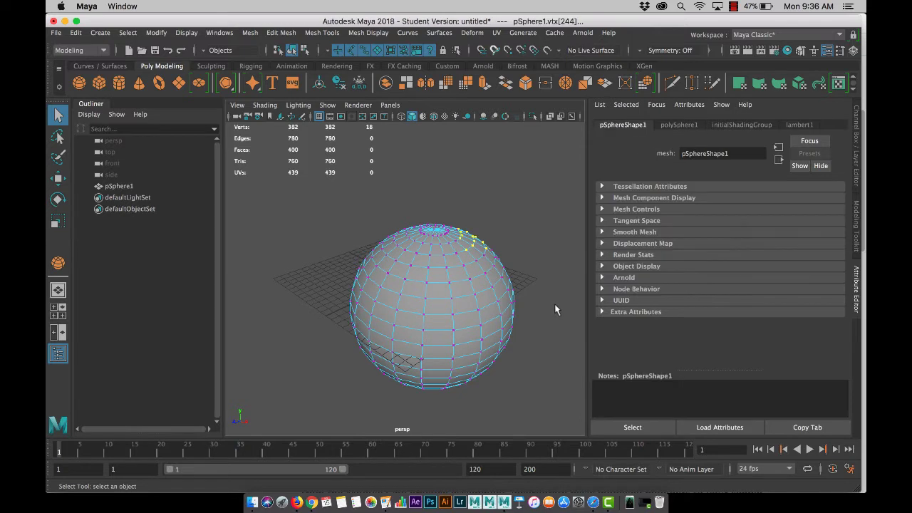
left_click(452, 300)
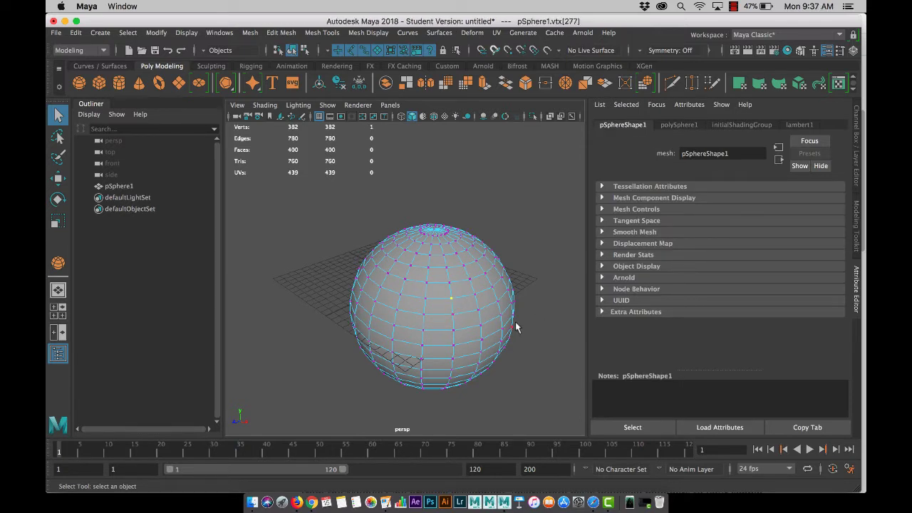
left_click(475, 294, "shift")
left_click_drag(495, 288, 505, 276, "shift")
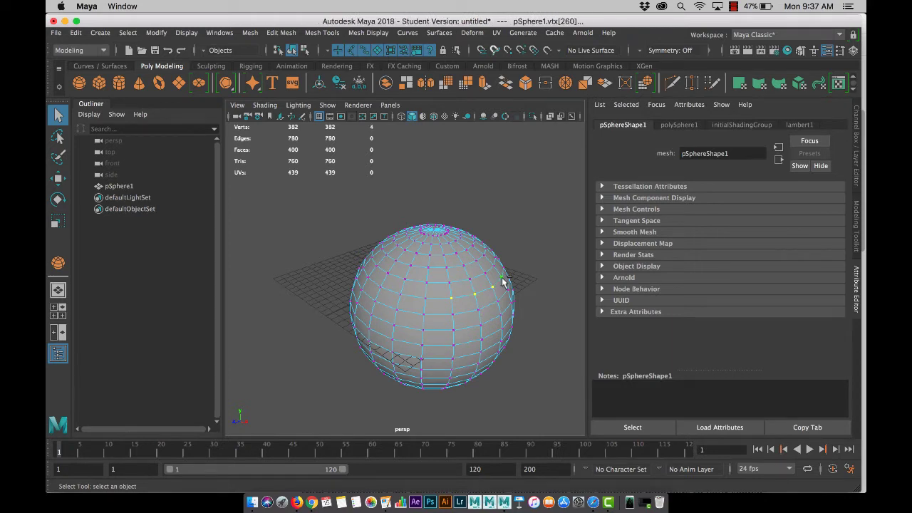
left_click(449, 285)
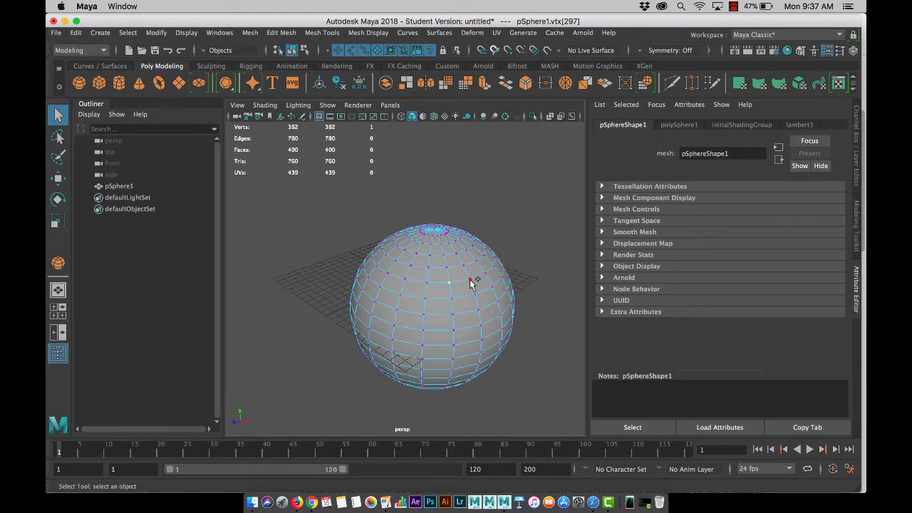
double_click(470, 280, "shift")
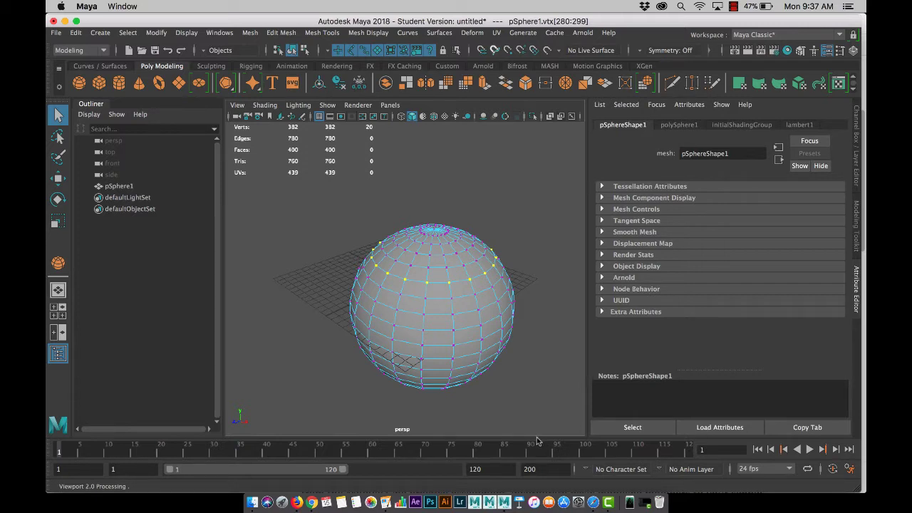
- Shift the selected vertex ring freely, tilt it, then rotate it back level
key("w")
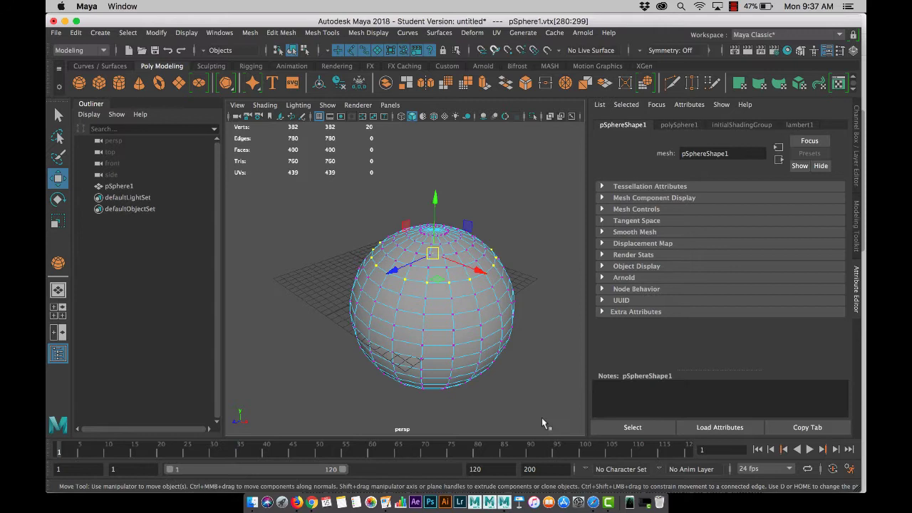
key("e")
key("r")
key("w")
left_click(438, 257)
mouse_move(440, 258)
left_mouse_down()
mouse_move(420, 255)
mouse_move(430, 257)
left_mouse_up()
key("e")
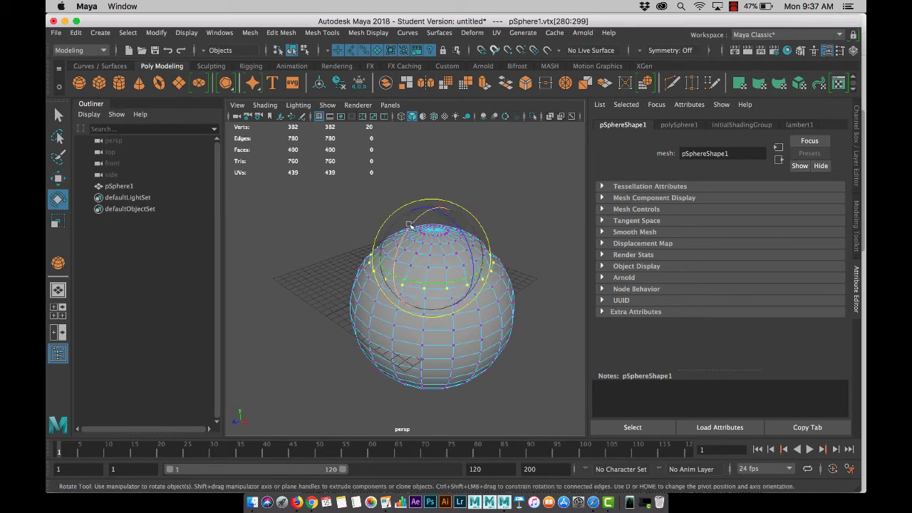
left_click_drag(414, 226, 417, 212)
left_click_drag(515, 295, 490, 290, "alt")
left_click_drag(369, 222, 379, 245)
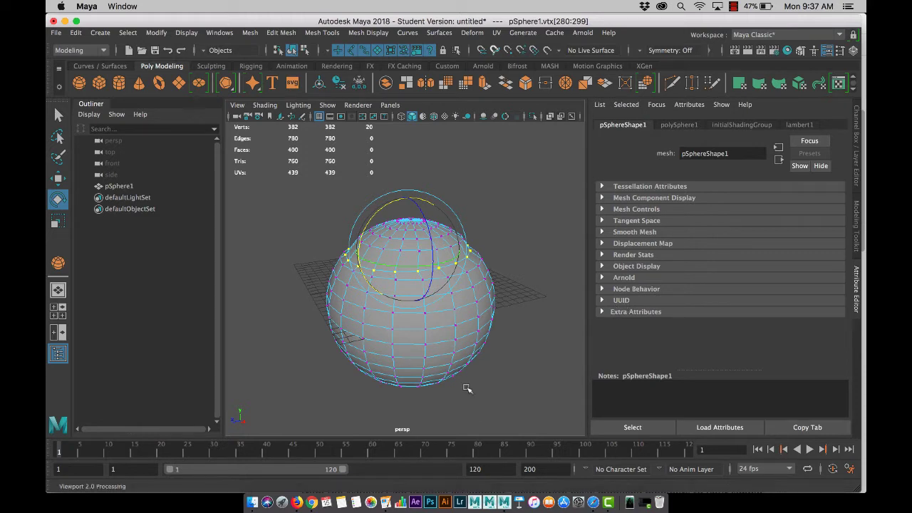
- Pull single right-side vertices outward along X into spikes, then return to object mode
left_click(484, 319)
key("w")
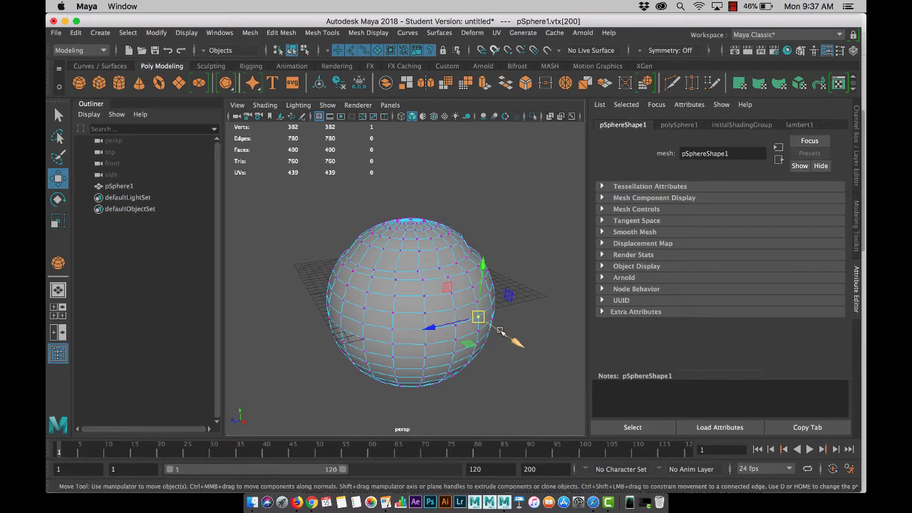
left_click_drag(513, 342, 529, 345)
left_click(429, 332)
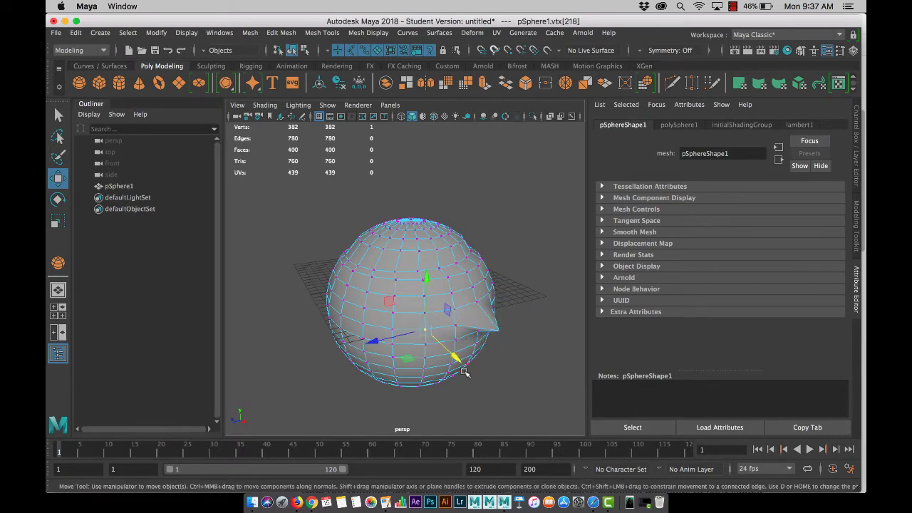
left_click_drag(376, 305, 448, 305, "alt")
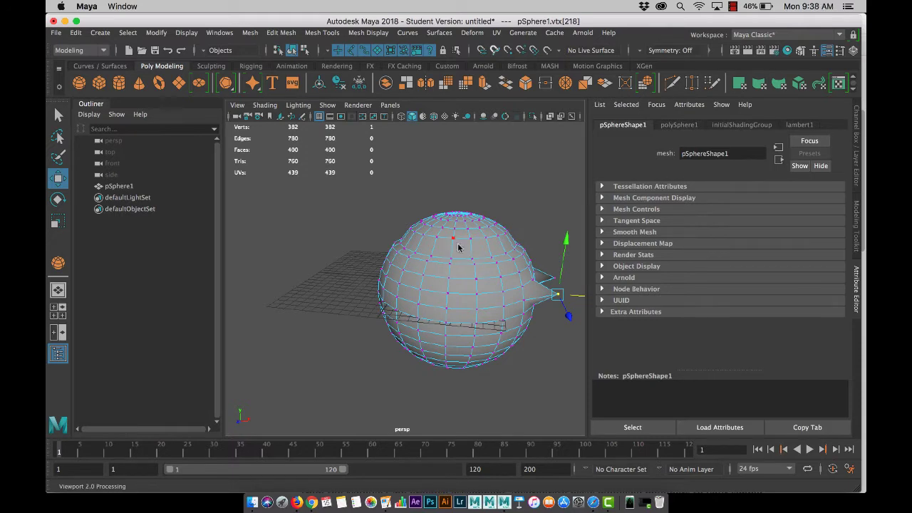
right_click_drag(458, 247, 523, 153)
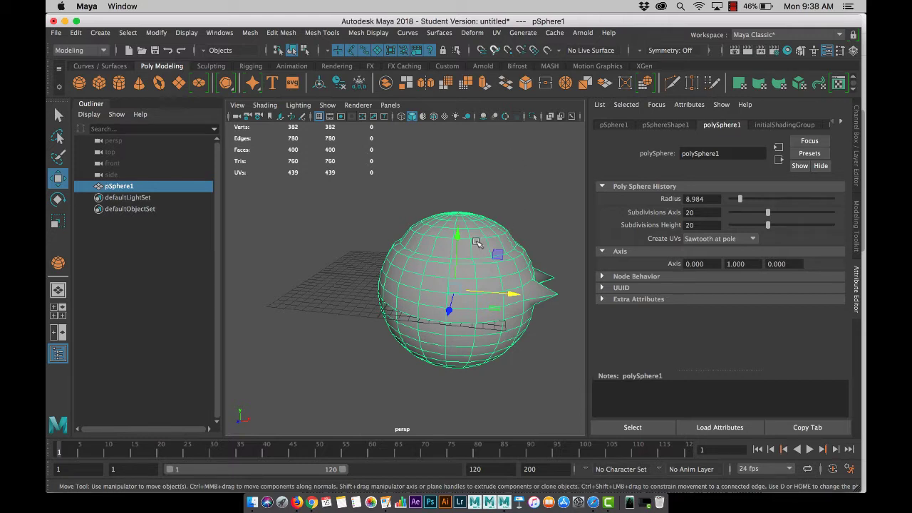
- Delete the sphere and draw out a polygon cube about 16.7 by 7.8 by 10.9
key("Delete")
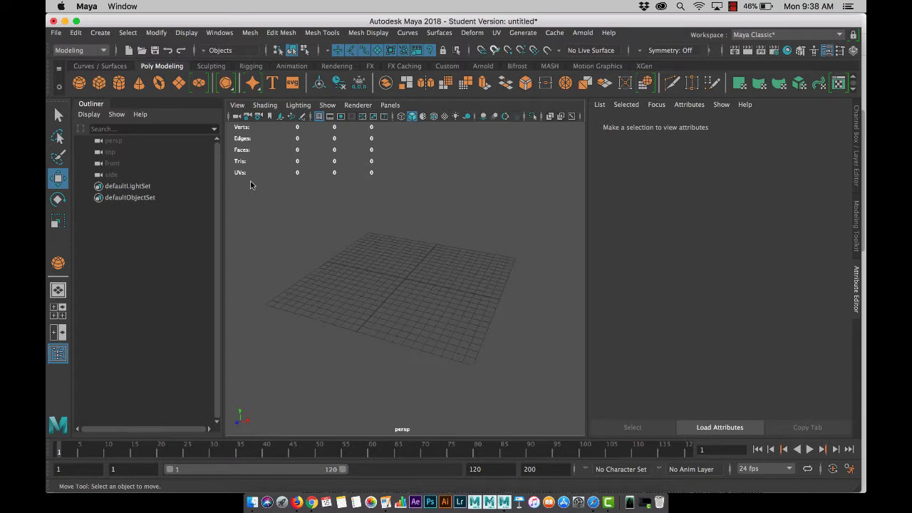
left_click(99, 82)
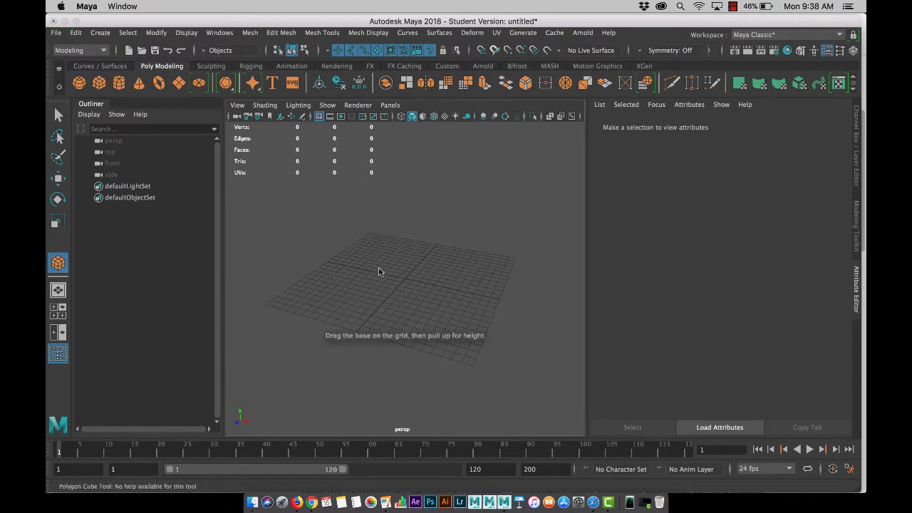
left_click_drag(379, 271, 464, 233)
- Set the cube's Subdivisions Width, Height and Depth to 4 in polyCube1
left_click(713, 125)
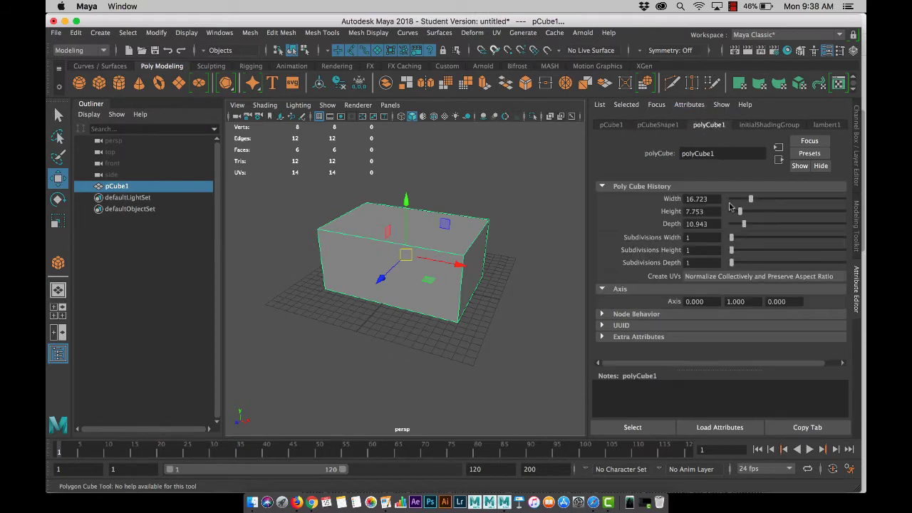
left_click_drag(731, 239, 737, 263)
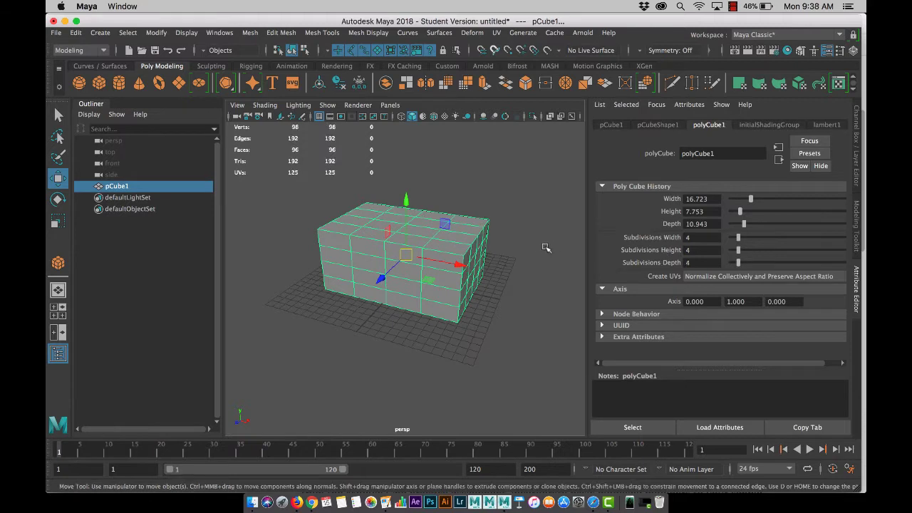
left_click(515, 287)
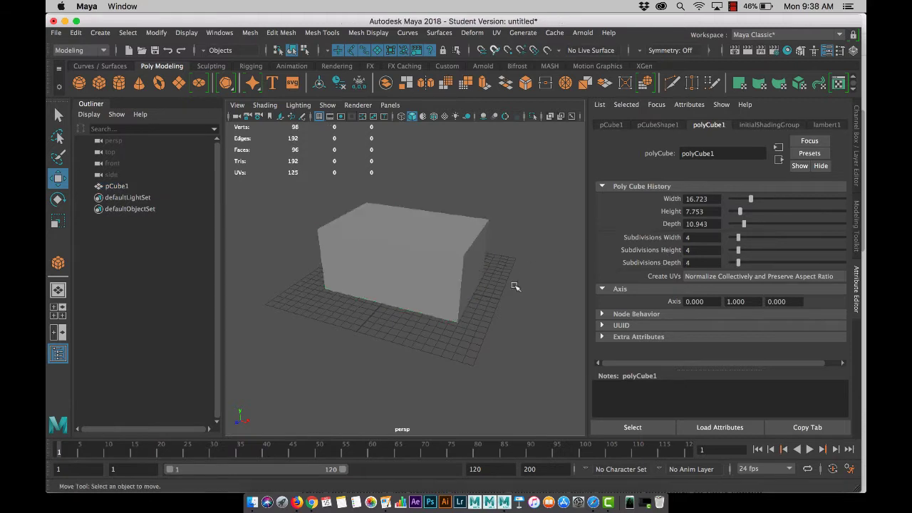
left_click(369, 267)
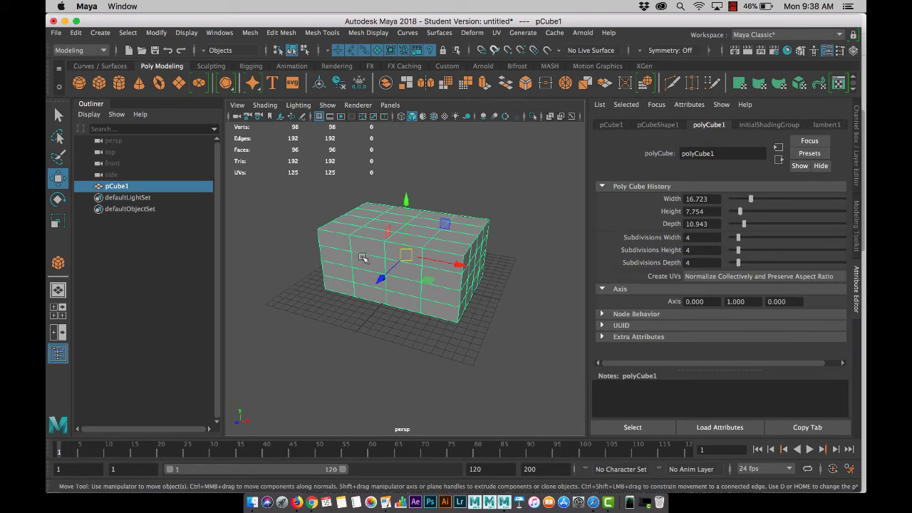
- Switch the cube to face mode and select six faces on its top
right_click(370, 245)
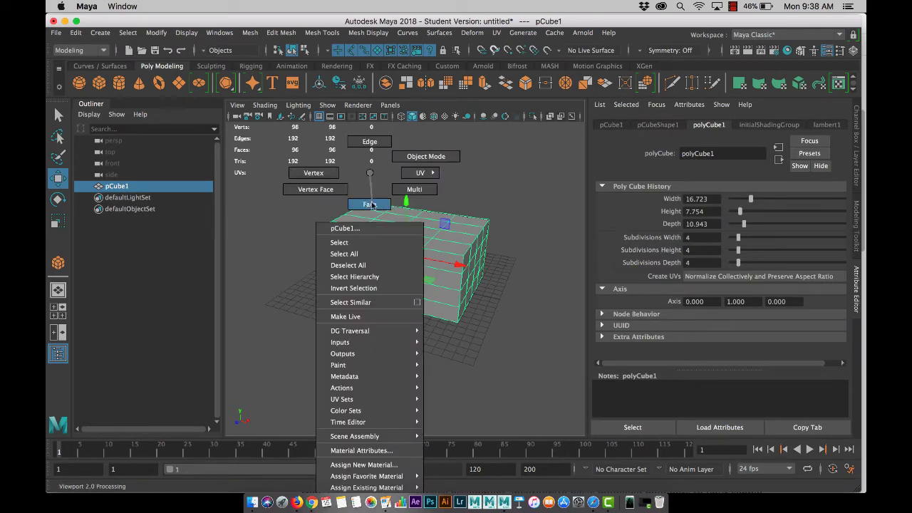
left_click(369, 204)
left_click(342, 229)
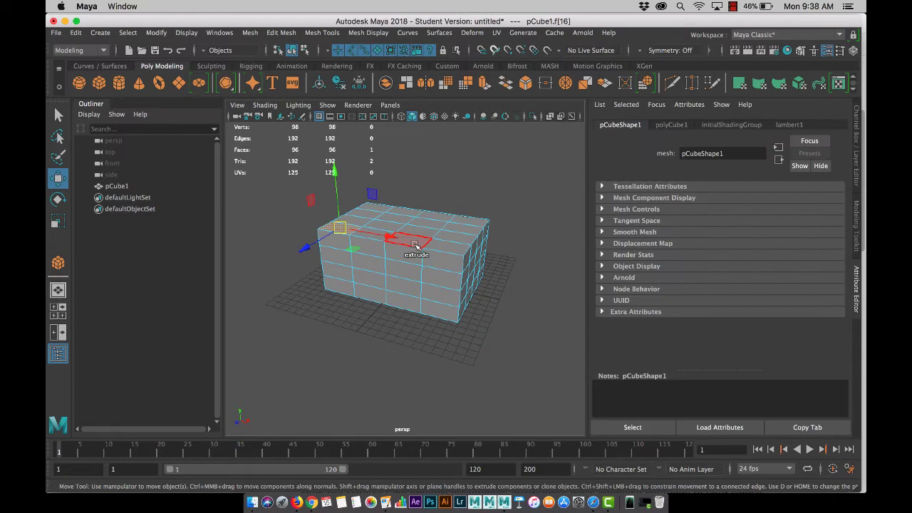
left_click(407, 240, "shift")
left_click(468, 222, "shift")
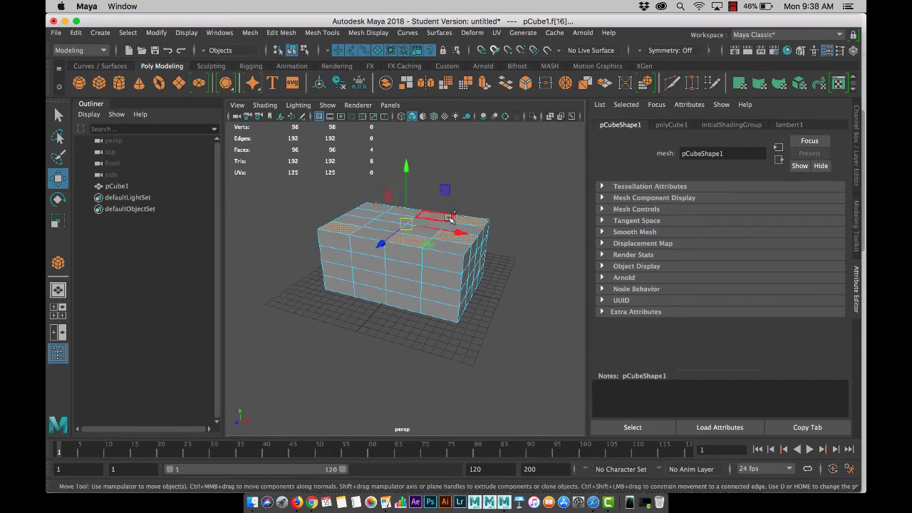
left_click(400, 212, "shift")
left_click(356, 213, "shift")
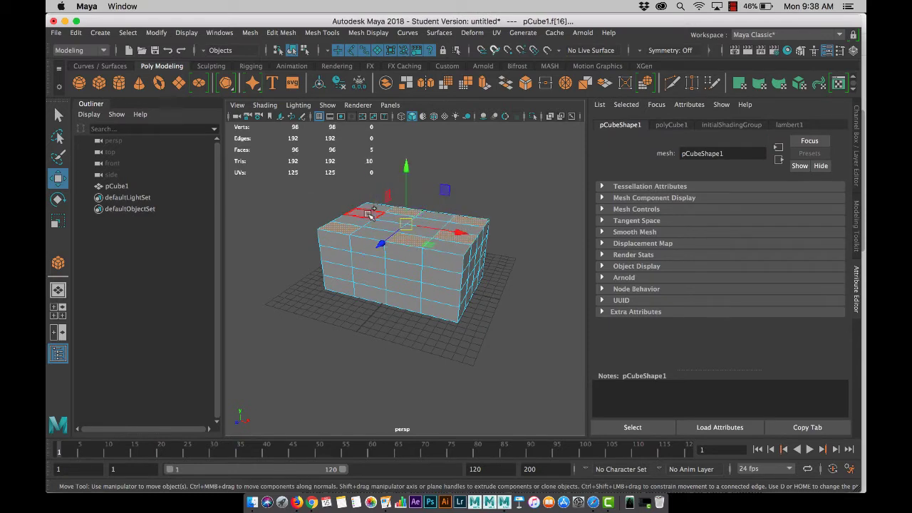
left_click(378, 208, "shift")
- Nudge the six top faces upward along Y, undo the lift, and reselect the sixth face
mouse_move(405, 168)
left_mouse_down()
mouse_move(403, 148)
mouse_move(402, 171)
left_mouse_up()
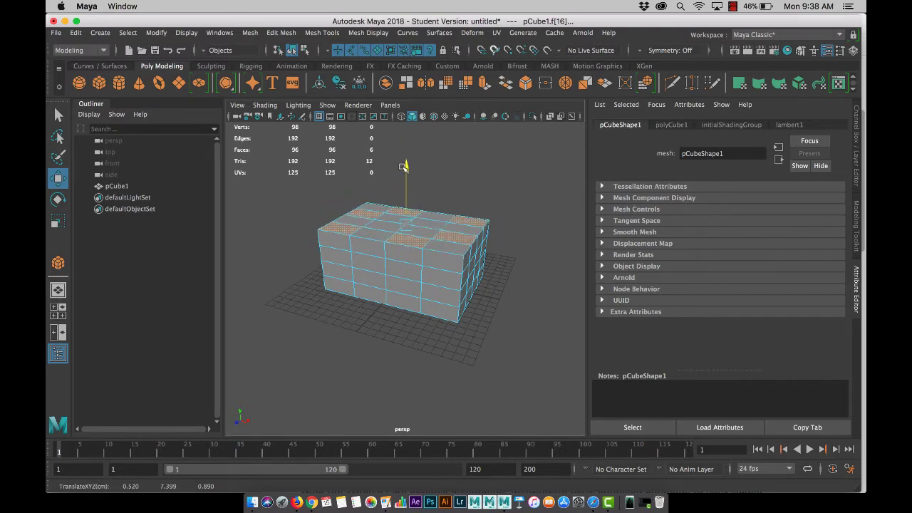
mouse_move(404, 165)
left_mouse_down()
mouse_move(403, 146)
mouse_move(404, 168)
left_mouse_up()
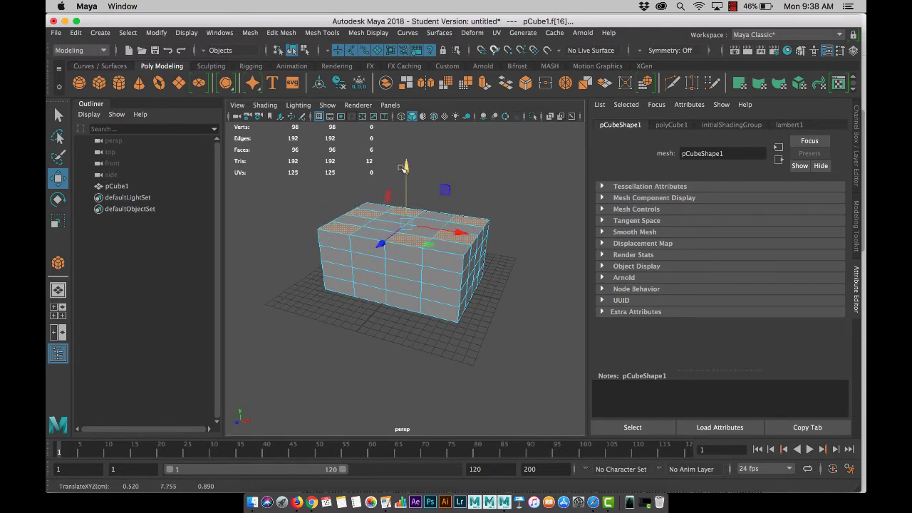
key("ctrl+z")
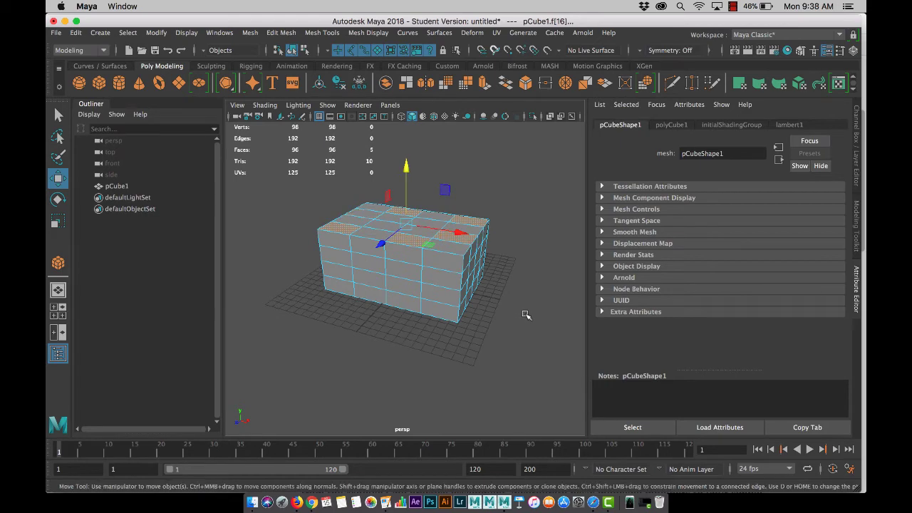
left_click(371, 212, "shift")
left_click_drag(404, 291, 359, 324, "alt")
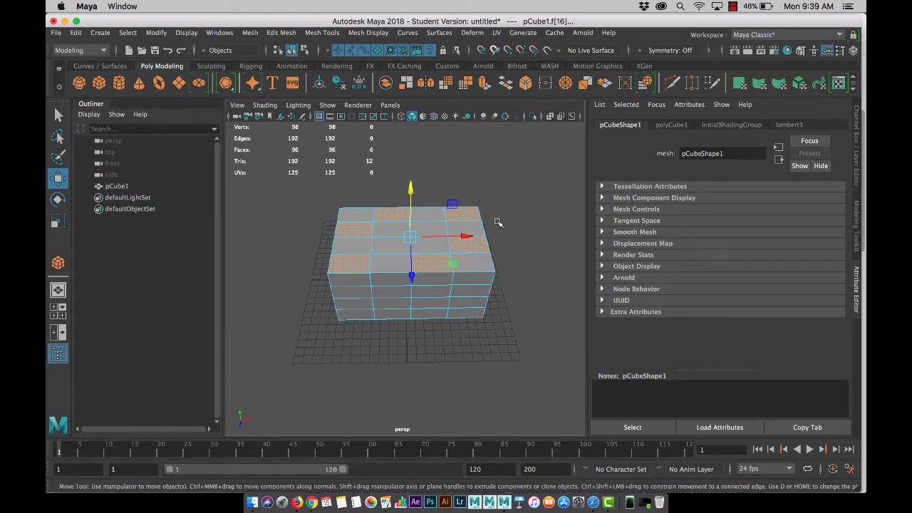
- Look through the Mesh menus and bring up the Modeling Toolkit panel on the right
left_click(280, 32)
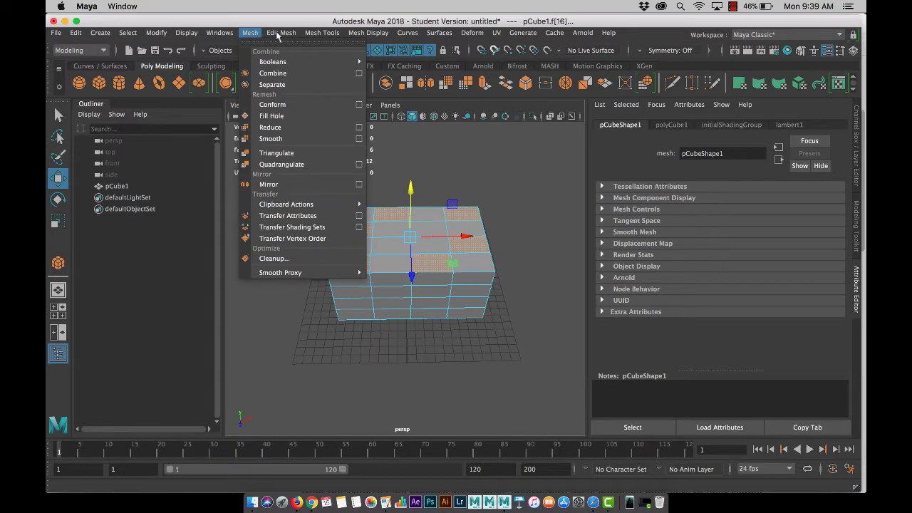
mouse_move(322, 33)
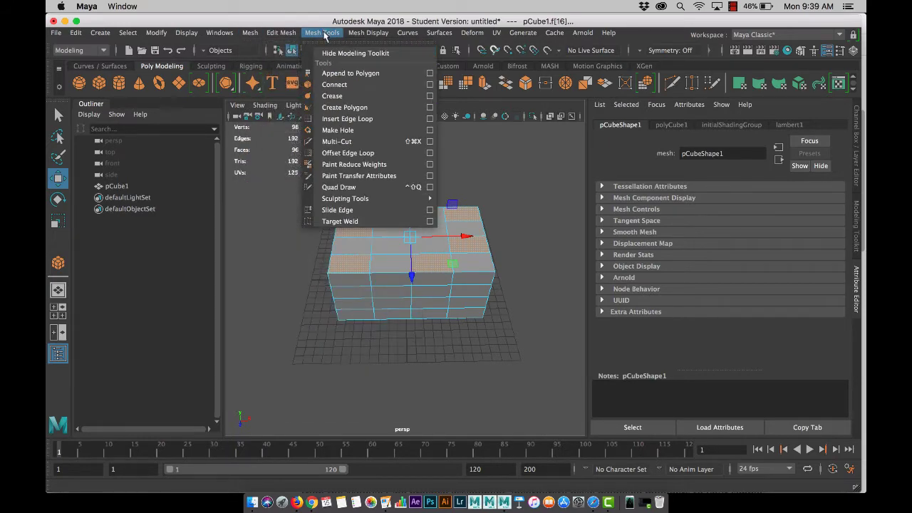
left_click(324, 34)
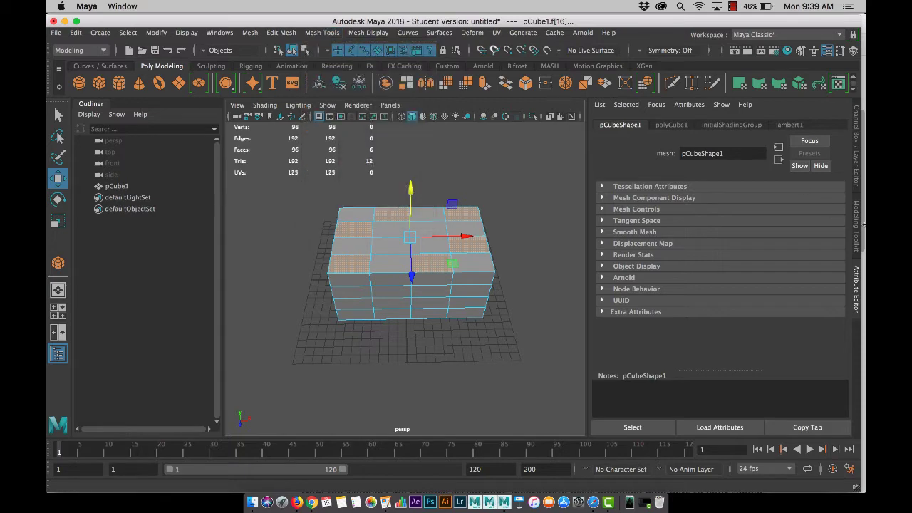
left_click(858, 226)
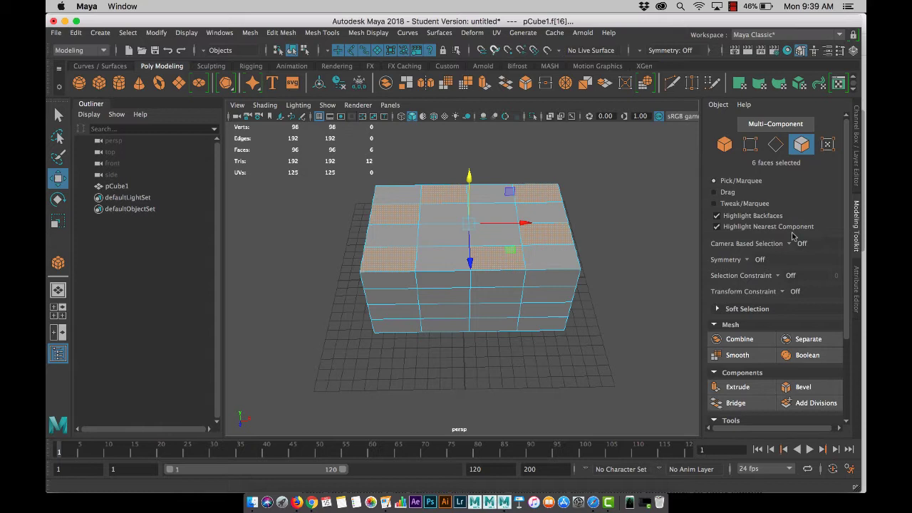
scroll(791, 237, "down", 5)
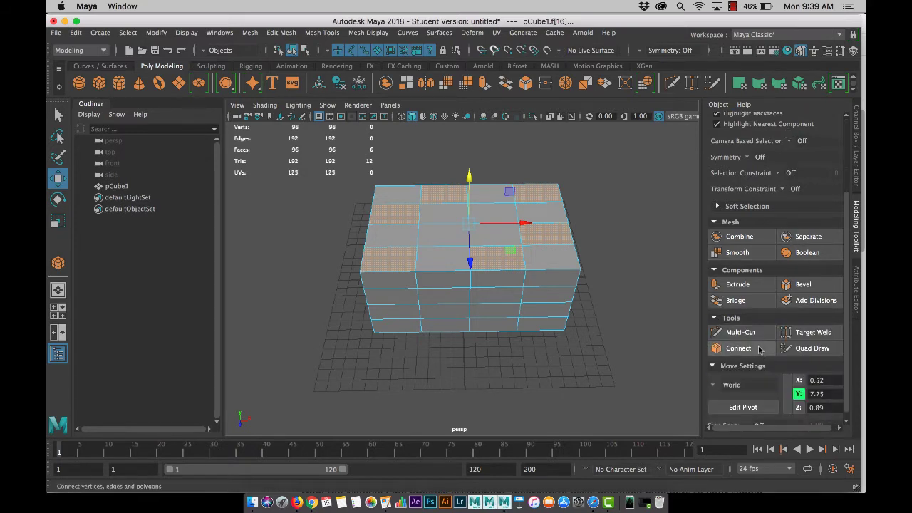
scroll(759, 309, "up", 5)
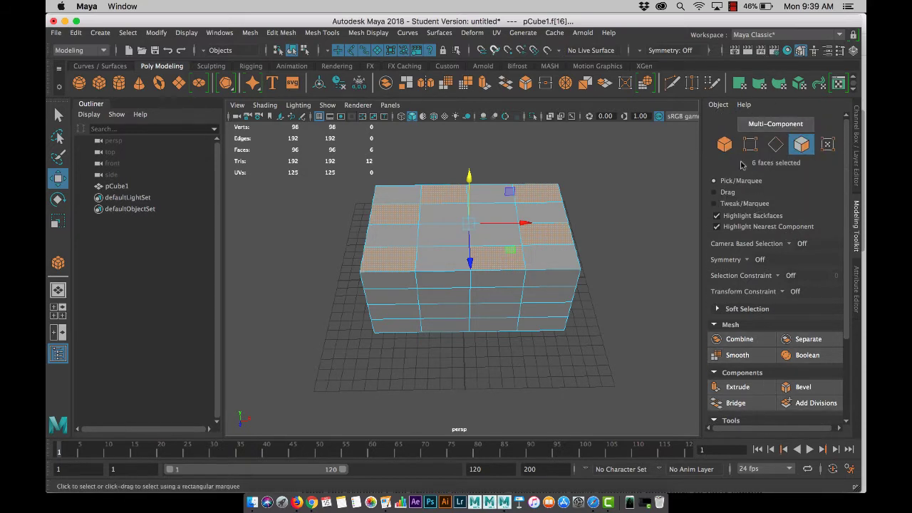
scroll(772, 215, "down", 5)
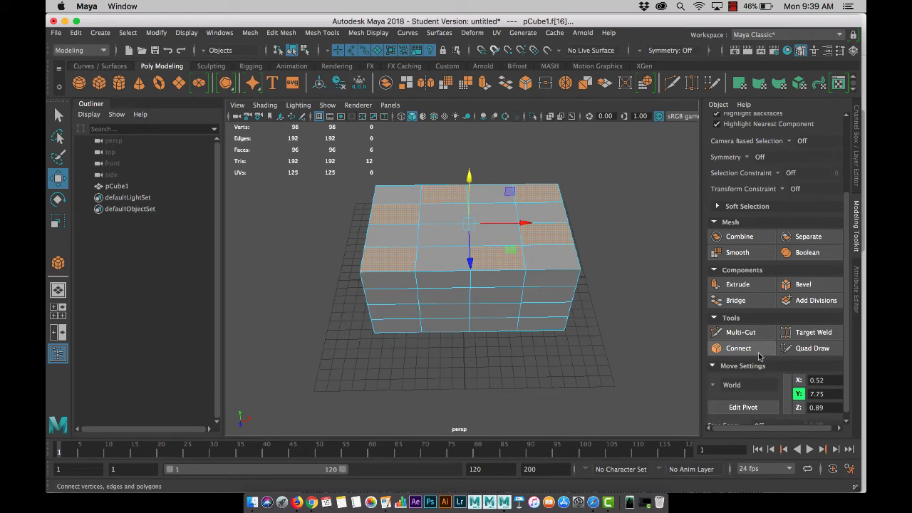
- Trial-extrude the six top faces, change thickness and Keep Faces Together, then undo everything
left_click(737, 285)
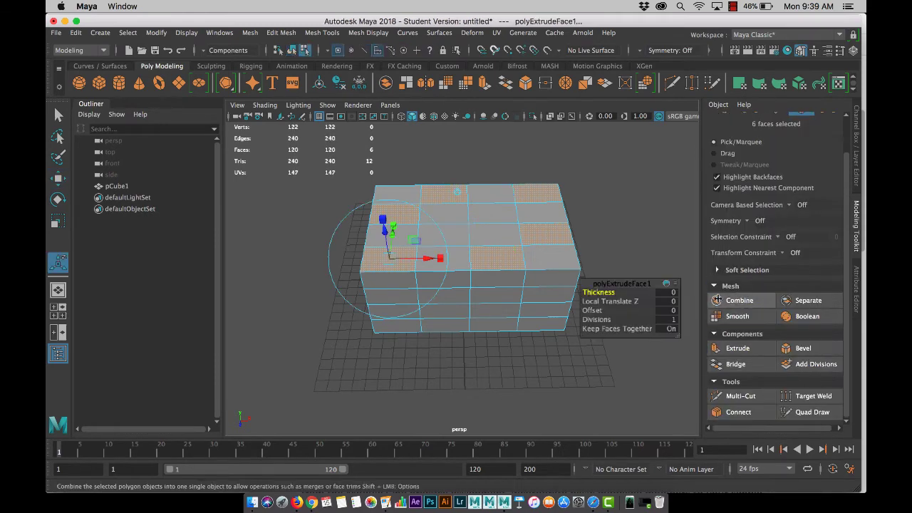
left_click_drag(537, 382, 538, 362, "alt")
middle_click_drag(537, 361, 370, 204)
left_click_drag(370, 204, 410, 285, "alt")
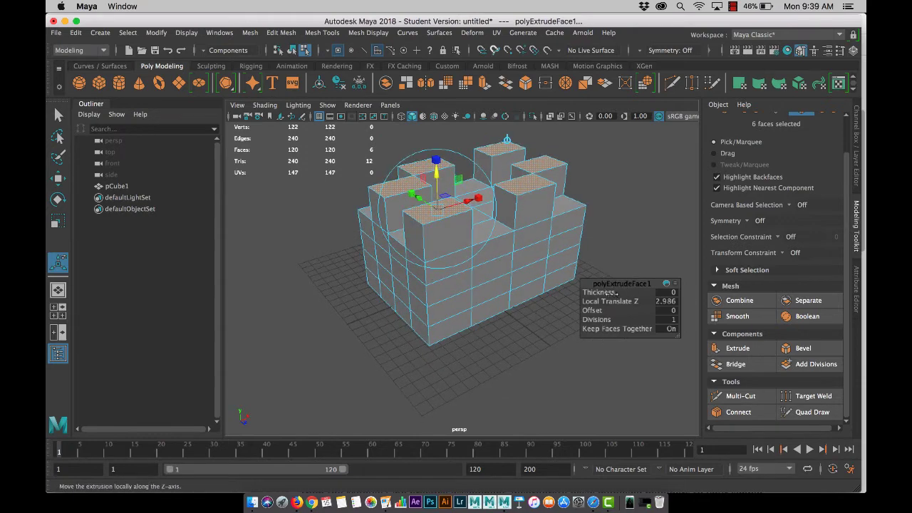
left_click_drag(598, 292, 604, 319)
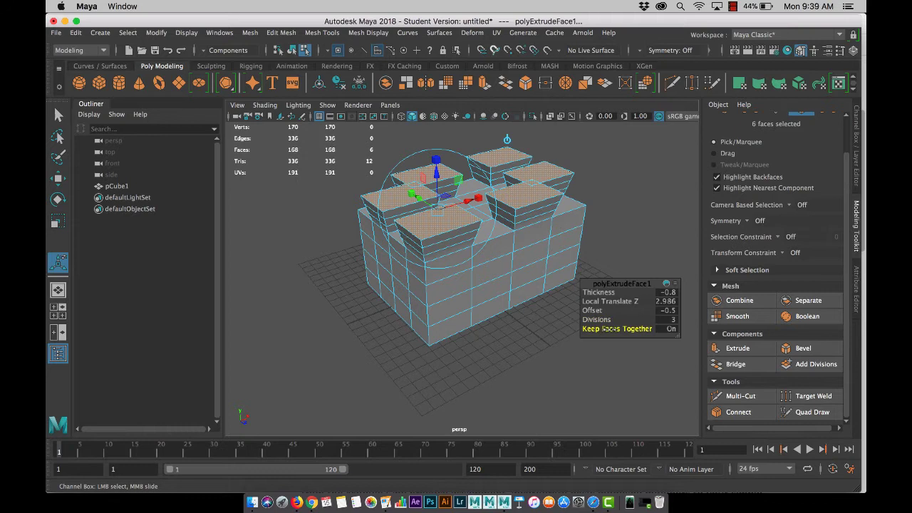
left_click(614, 329)
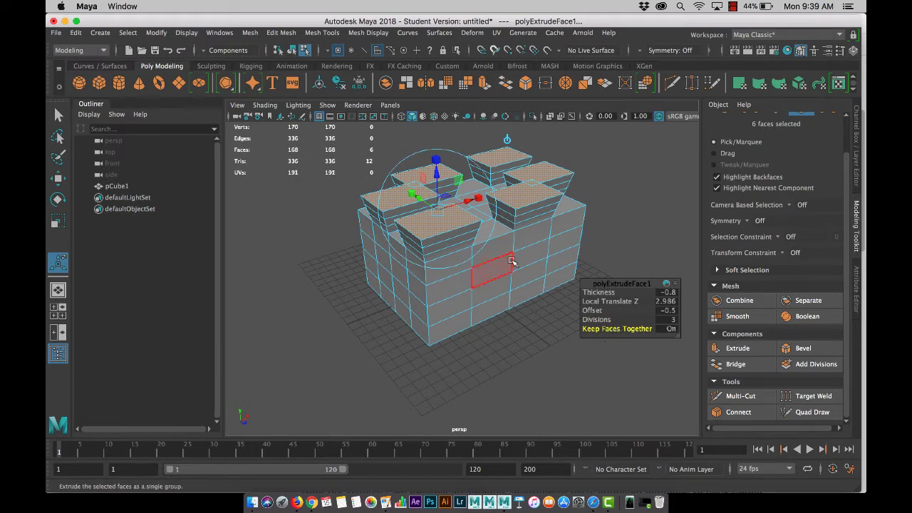
key("ctrl+z")
key("ctrl+z")
key("ctrl+z")
key("t")
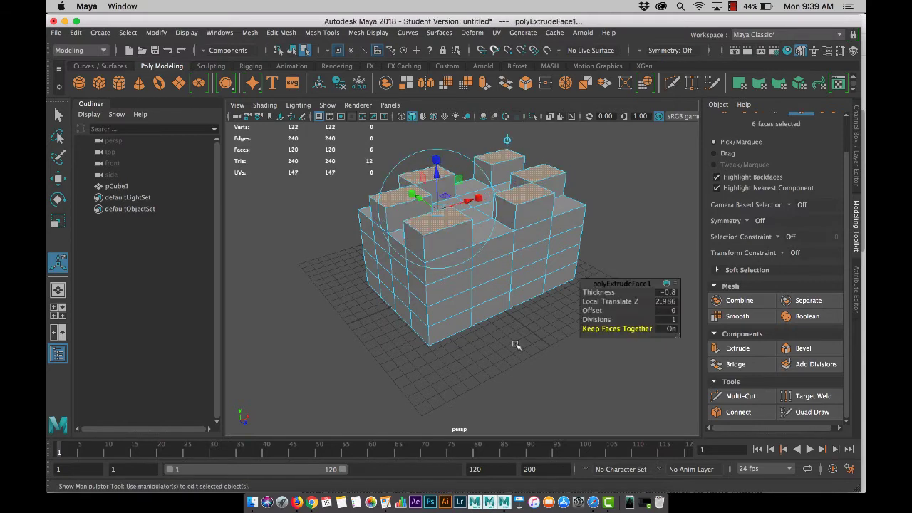
key("ctrl+z")
key("ctrl+z")
key("ctrl+z")
key("ctrl+z")
key("ctrl+z")
key("ctrl+z")
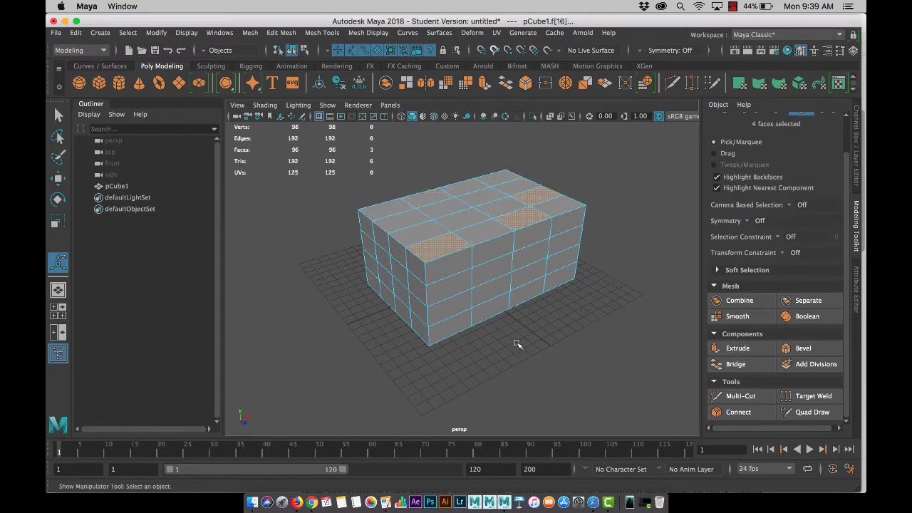
- Add the neighbouring top face and extrude both faces upward
left_click(476, 232, "shift")
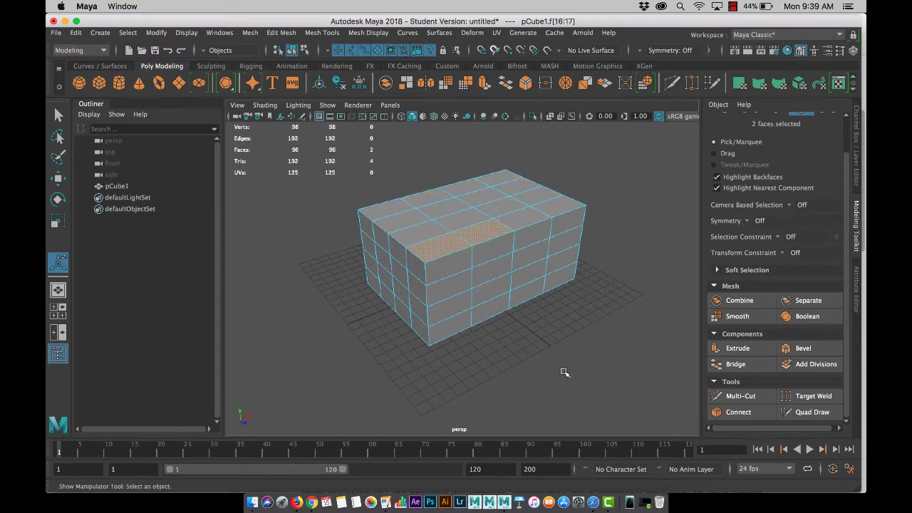
left_click(733, 349)
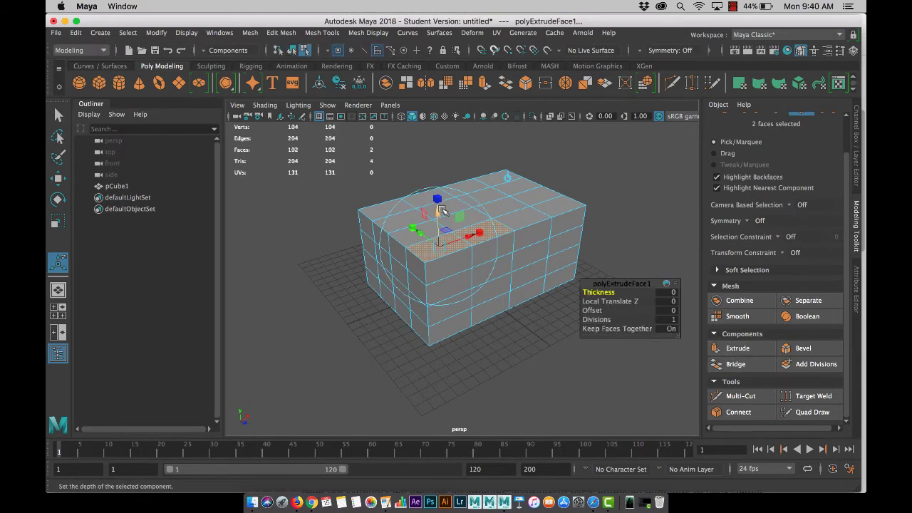
key("q")
left_click_drag(434, 206, 434, 181)
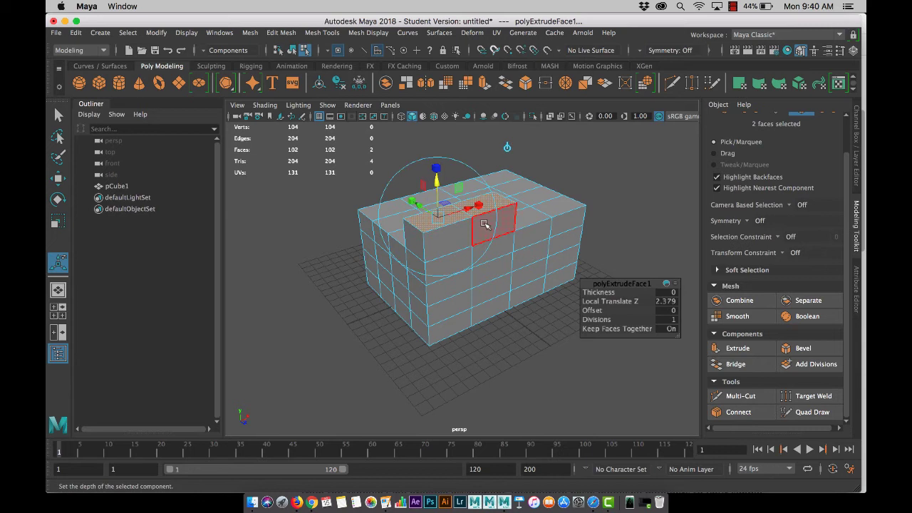
- Slide one extruded face into a wedge, undo, then re-extrude the two faces about 1.2 up
left_click(520, 201)
key("w")
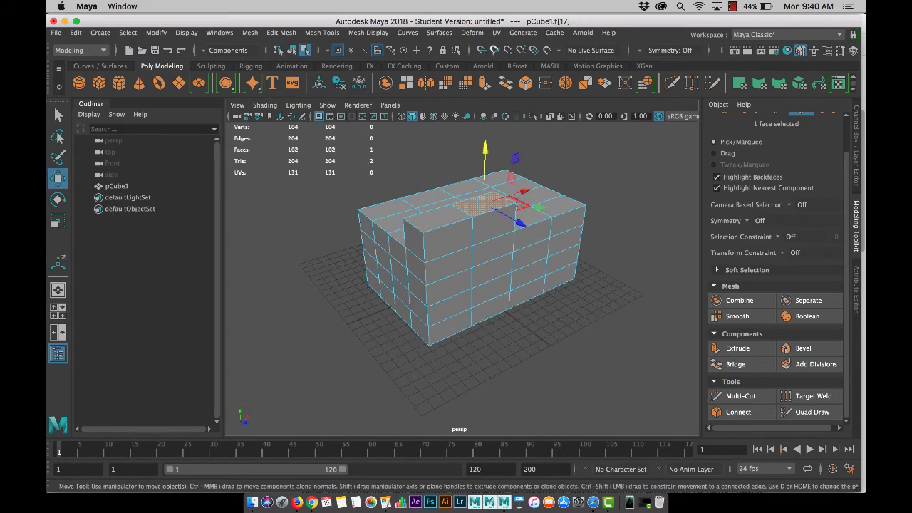
left_click_drag(525, 194, 592, 198)
key("ctrl+z")
key("ctrl+z")
key("ctrl+z")
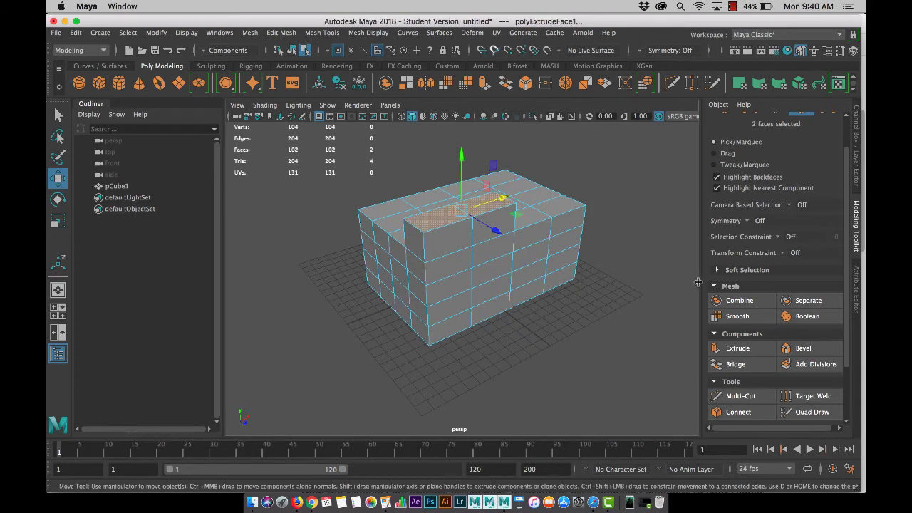
left_click(734, 347)
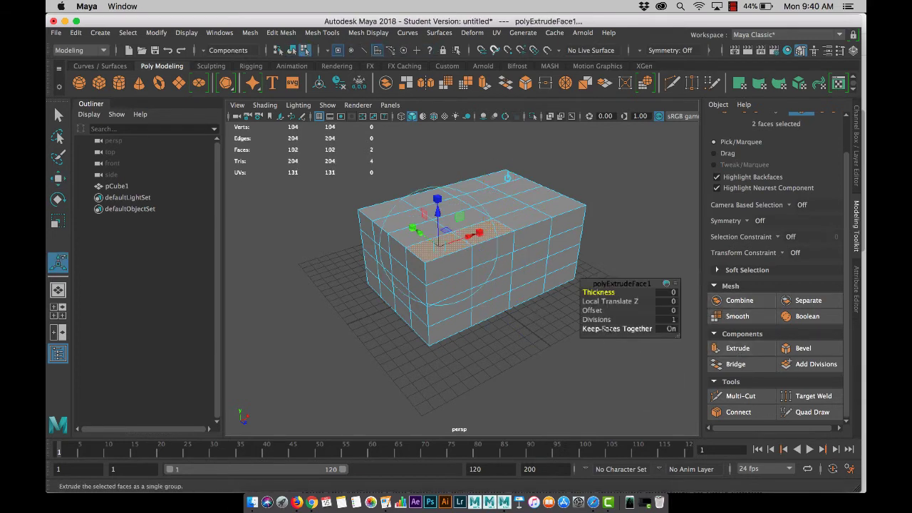
left_click_drag(437, 200, 438, 217)
- Slide one extruded top face sideways along X, undo the slide, and clear the selection
left_click(421, 238)
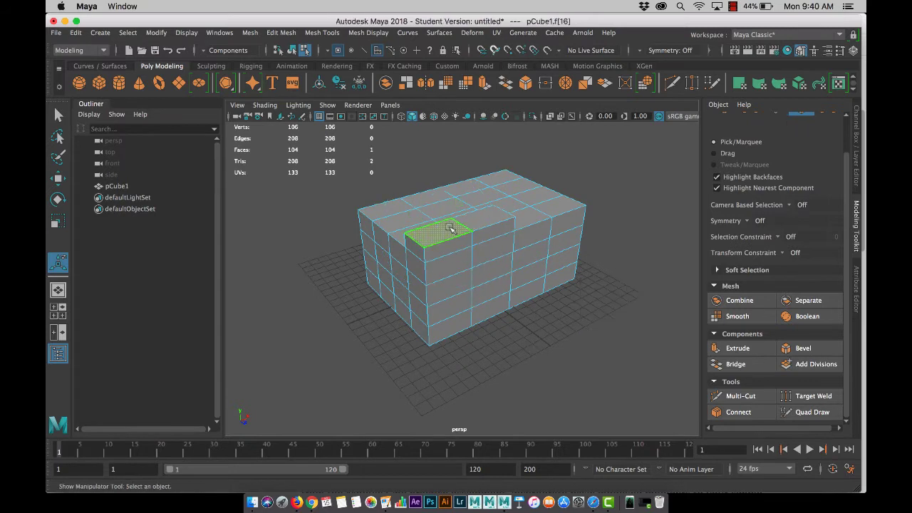
left_click(507, 218)
key("w")
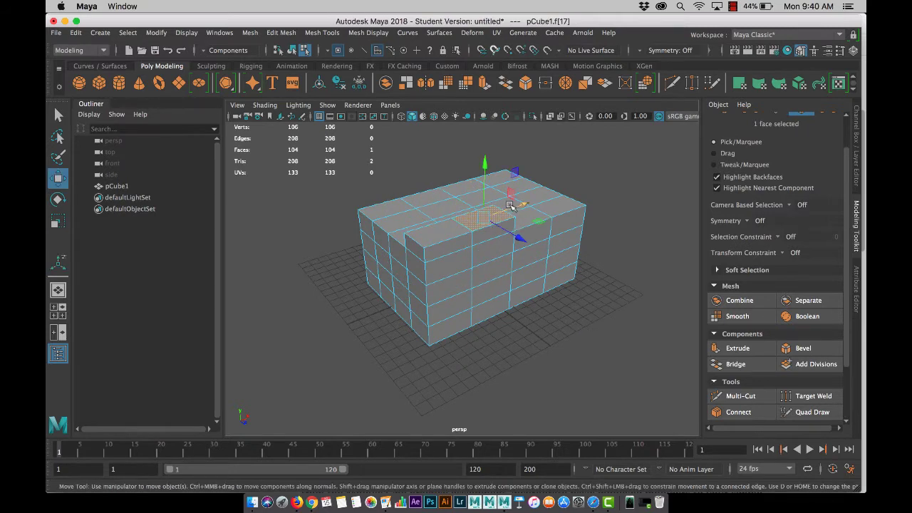
left_click_drag(520, 207, 436, 231)
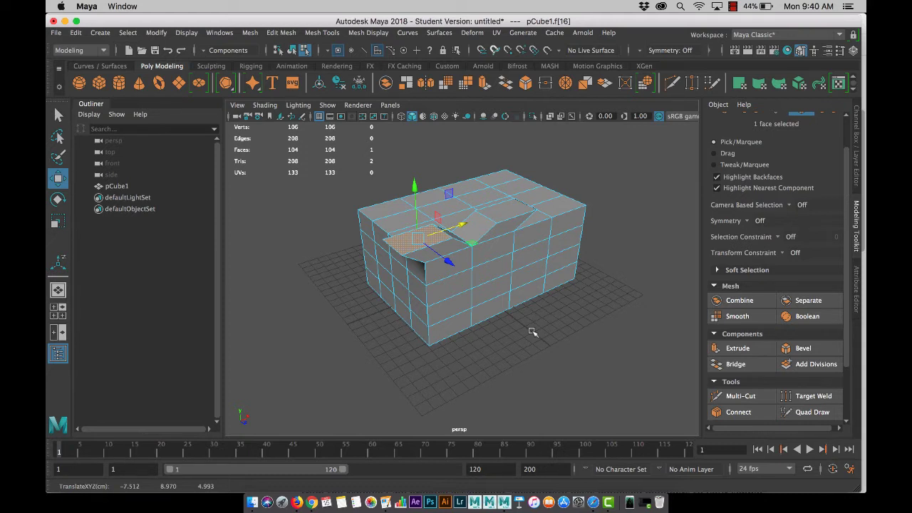
key("z")
key("z")
key("z")
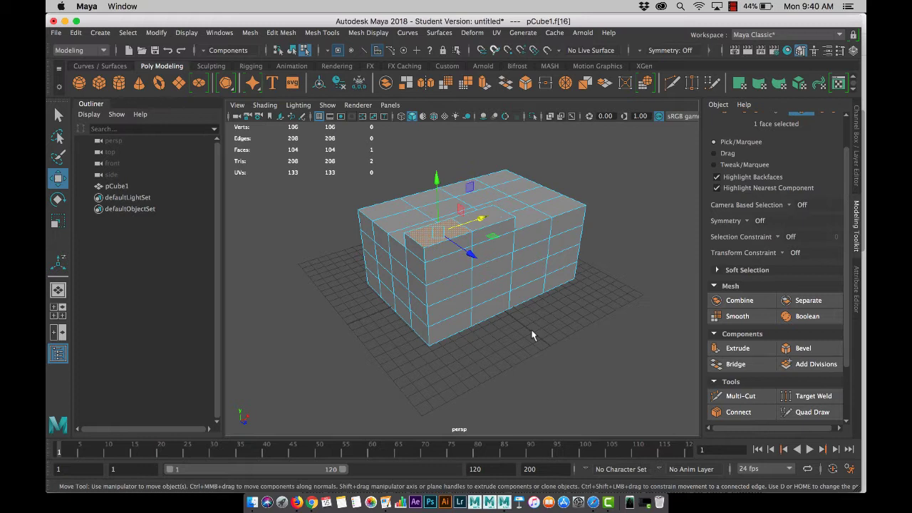
left_click(576, 327)
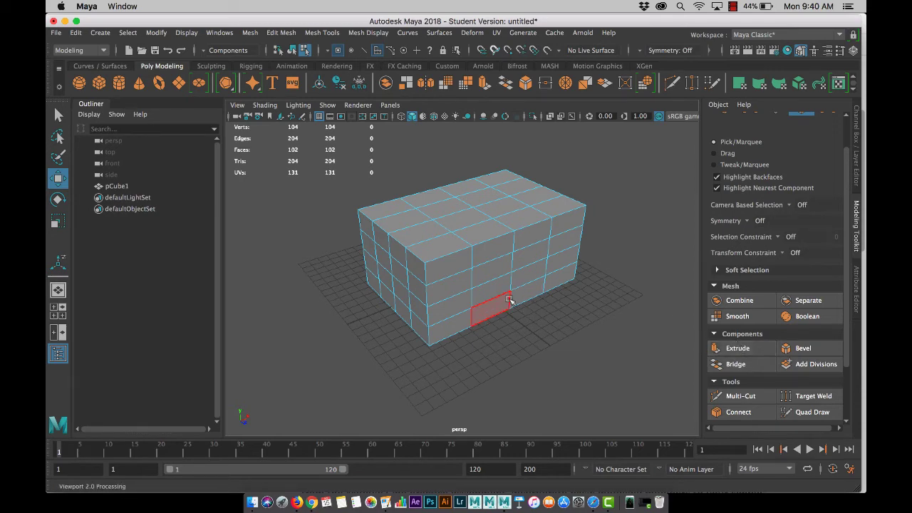
- Delete four faces on the cube's top to open a square hole
left_click_drag(506, 302, 471, 299, "alt")
left_click(464, 266)
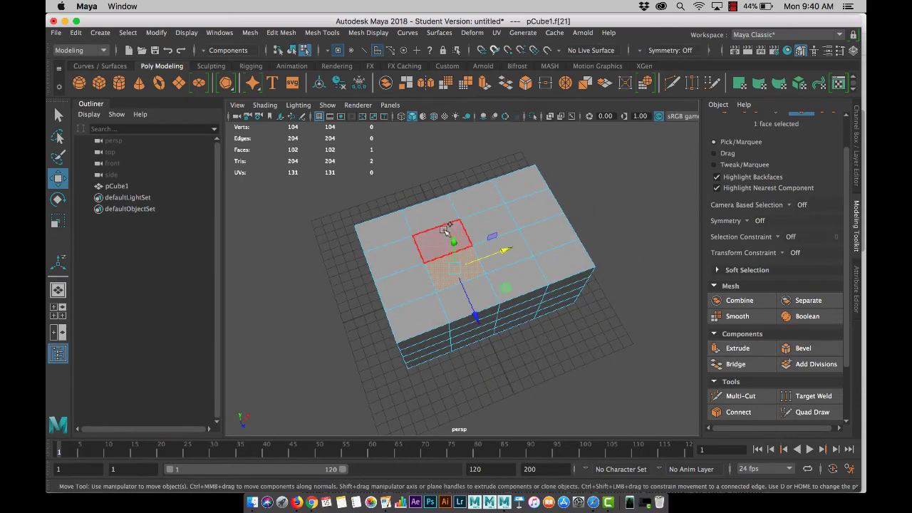
left_click(450, 239, "shift")
left_click(490, 230, "shift")
left_click(500, 258, "shift")
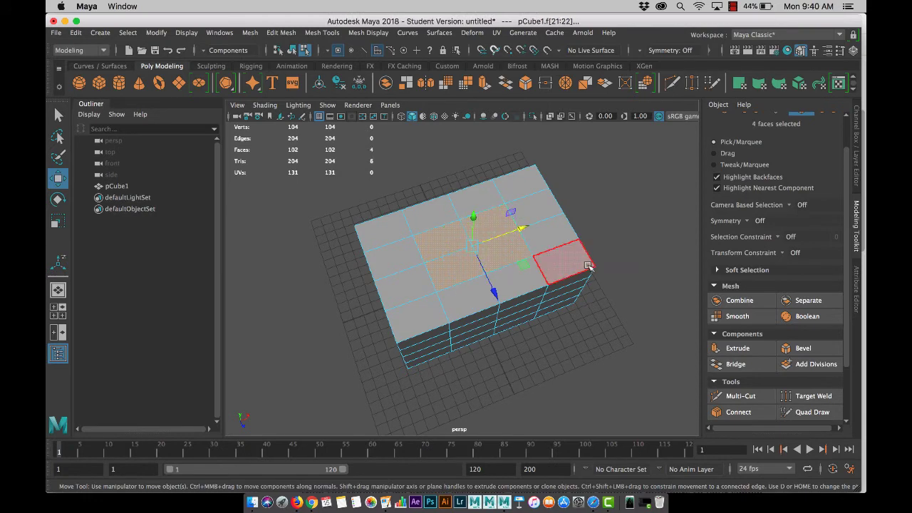
key("Delete")
left_click_drag(525, 295, 505, 183, "alt")
- Select three rim edges on opposite sides of the square hole
right_click_drag(461, 173, 456, 144)
left_click(462, 185)
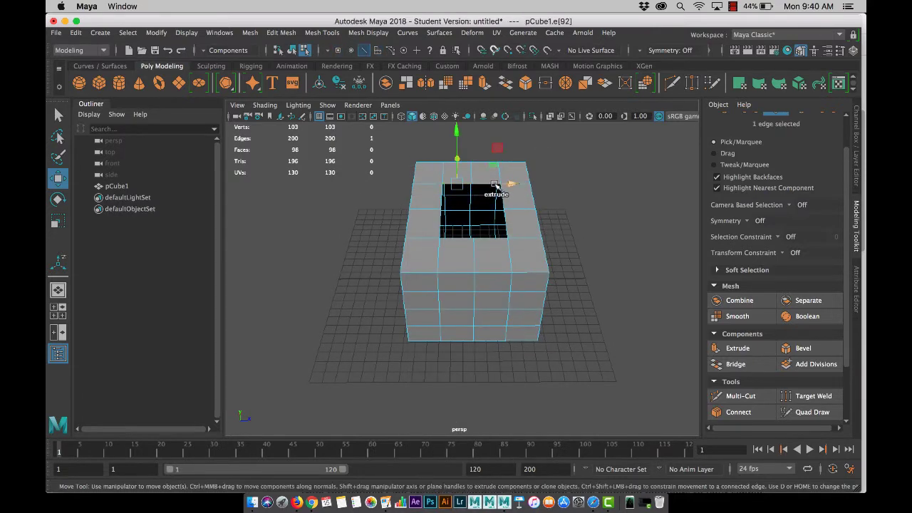
key("q")
left_click(495, 184, "shift")
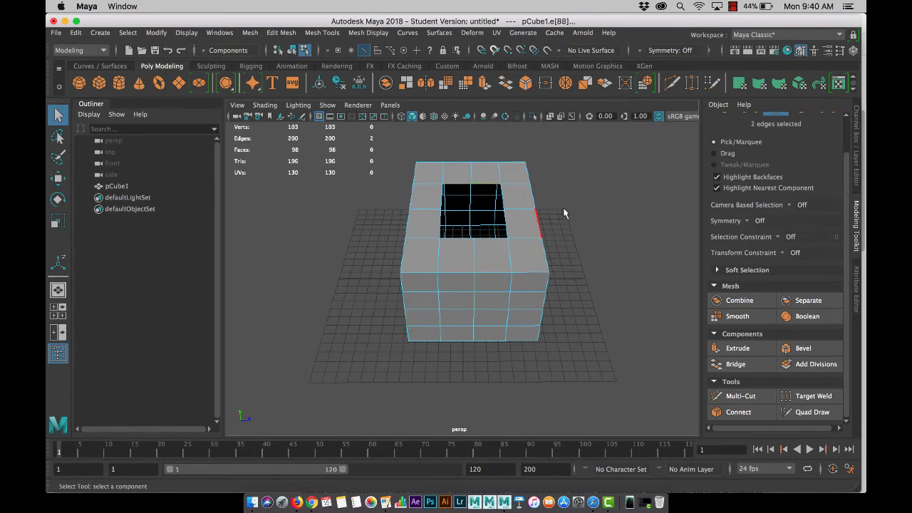
left_click_drag(594, 221, 442, 164, "alt")
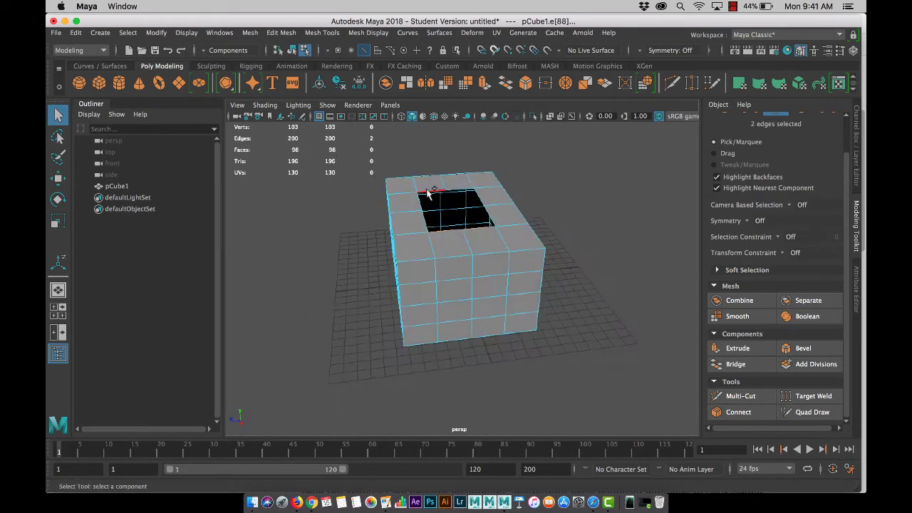
left_click(450, 186, "shift")
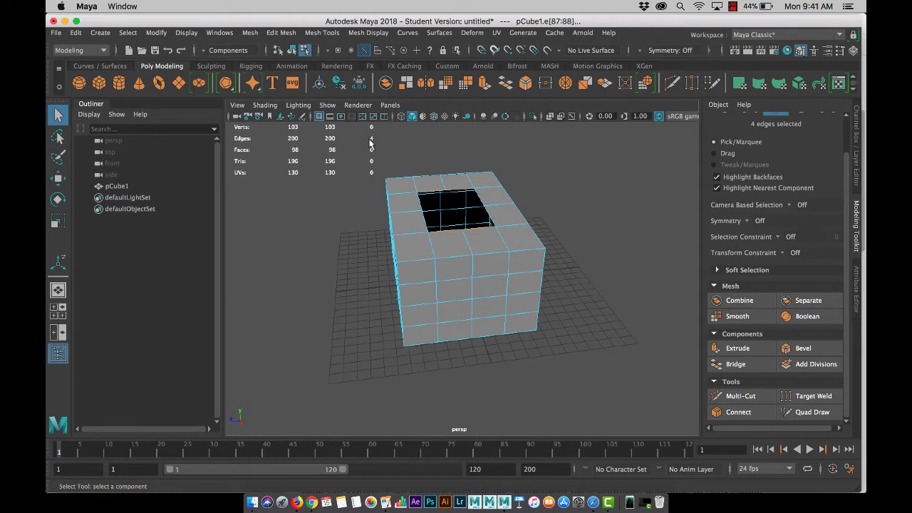
- Turn on the Poly Count heads-up display and orbit around the cube
left_click(214, 32)
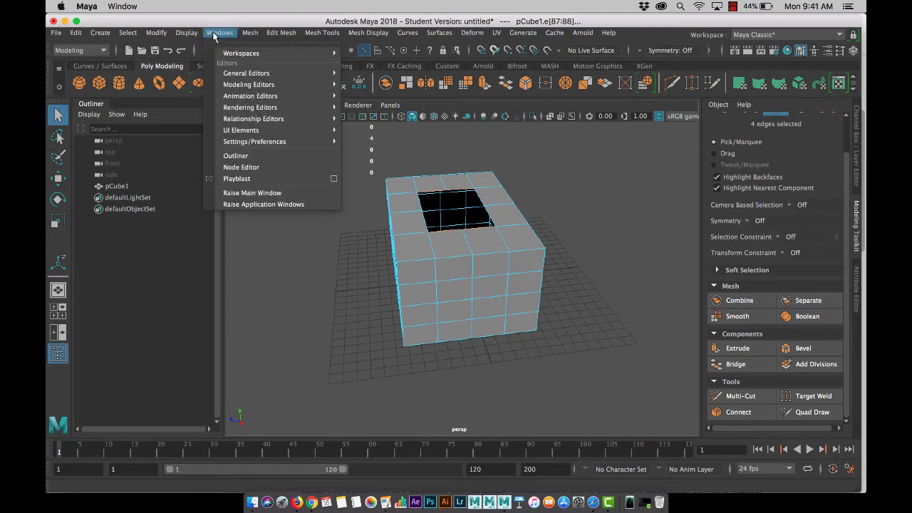
mouse_move(190, 35)
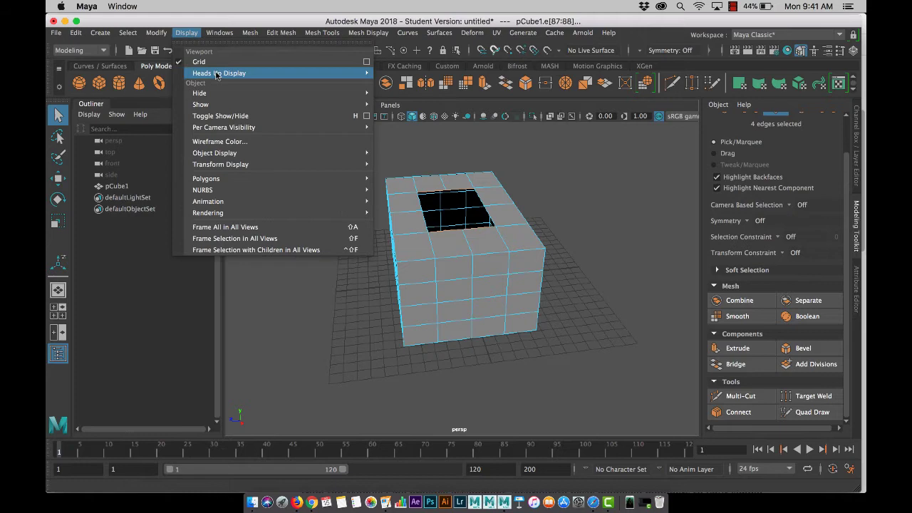
mouse_move(218, 72)
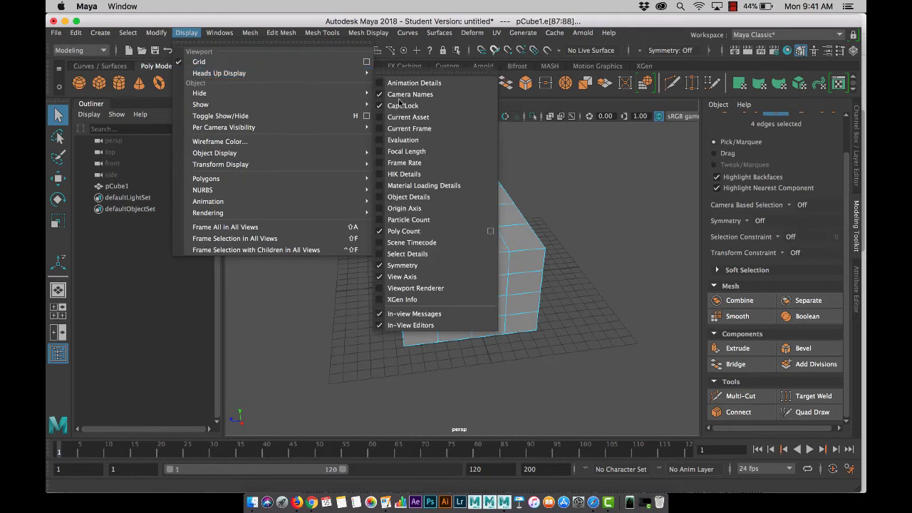
left_click(640, 222)
left_click_drag(467, 215, 505, 372, "alt")
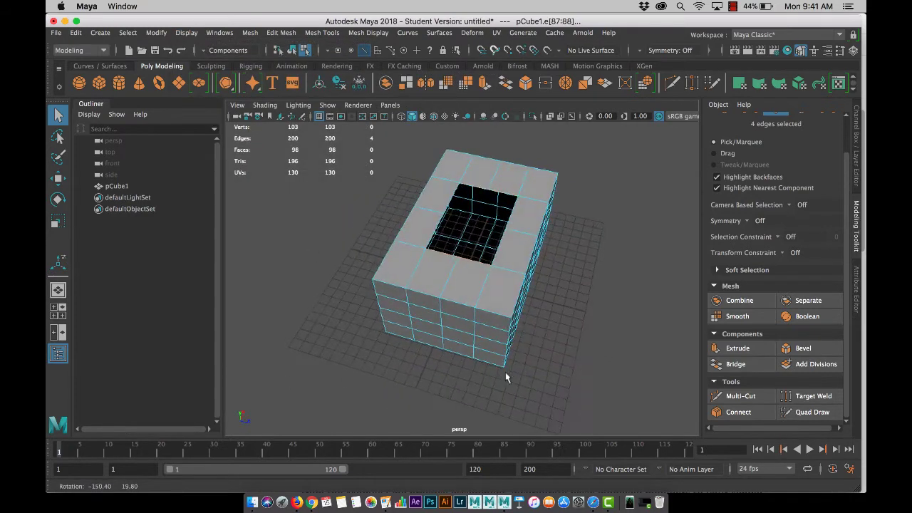
- Bridge the square hole in pCube1's top with Divisions set to 1
left_click(750, 364)
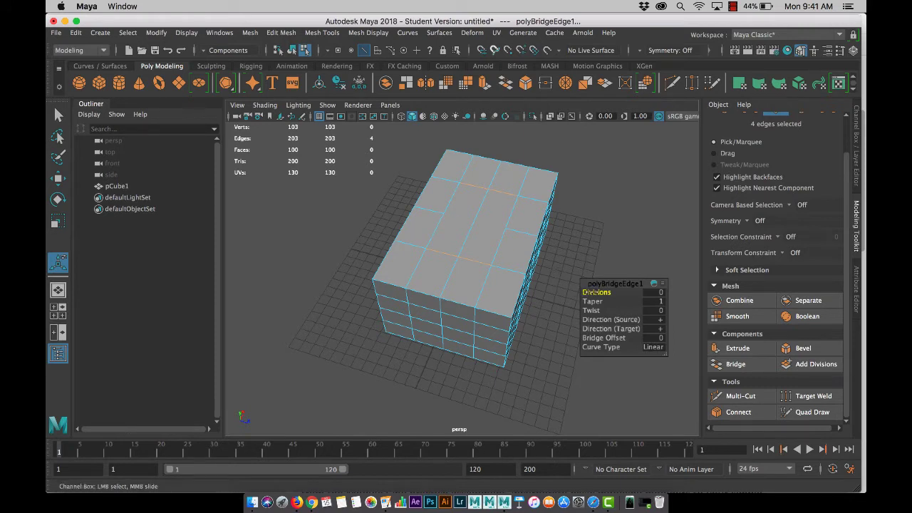
left_click(595, 292)
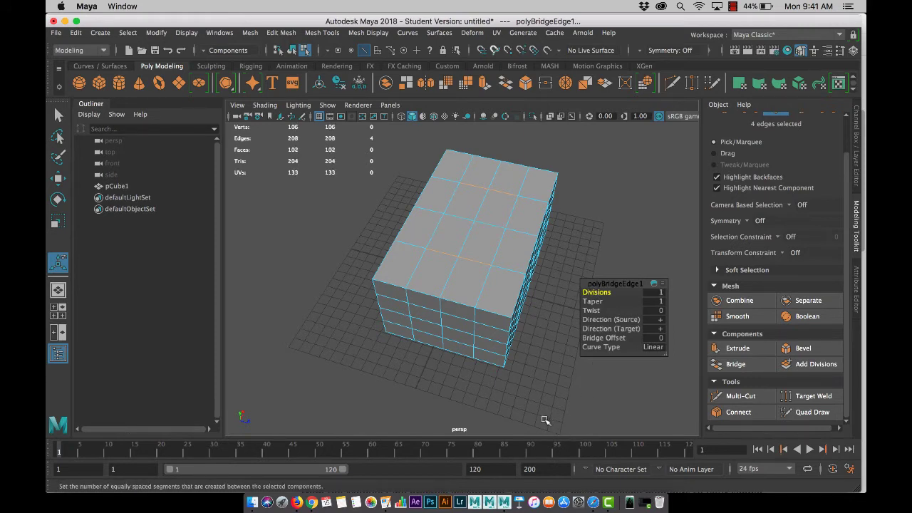
left_click(570, 368)
right_click_drag(517, 239, 453, 174)
- Zoom in and marquee-select all three stacked vertices at one point of the bridged seam
left_click_drag(648, 350, 613, 320, "alt")
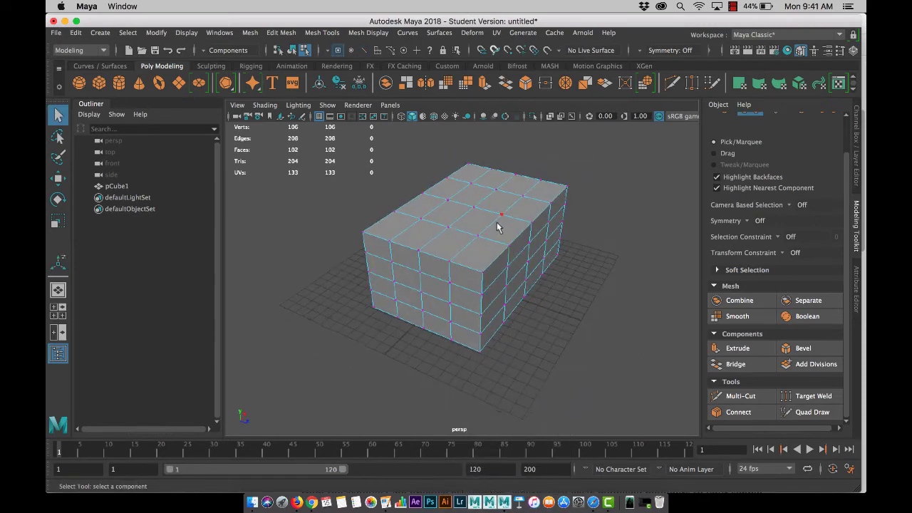
left_click(501, 215)
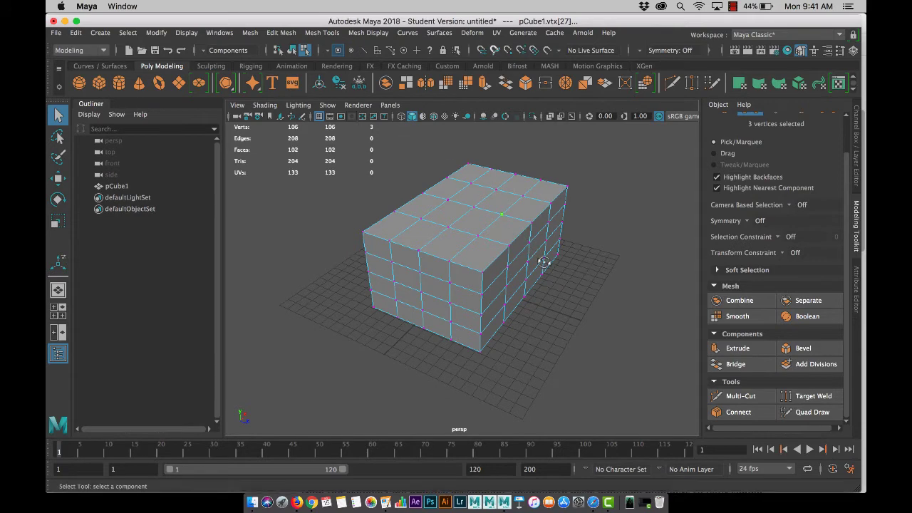
left_click_drag(543, 260, 477, 196, "alt")
middle_click_drag(472, 149, 498, 209, "alt")
left_click_drag(499, 219, 440, 267, "alt")
scroll(433, 287, "up", 10)
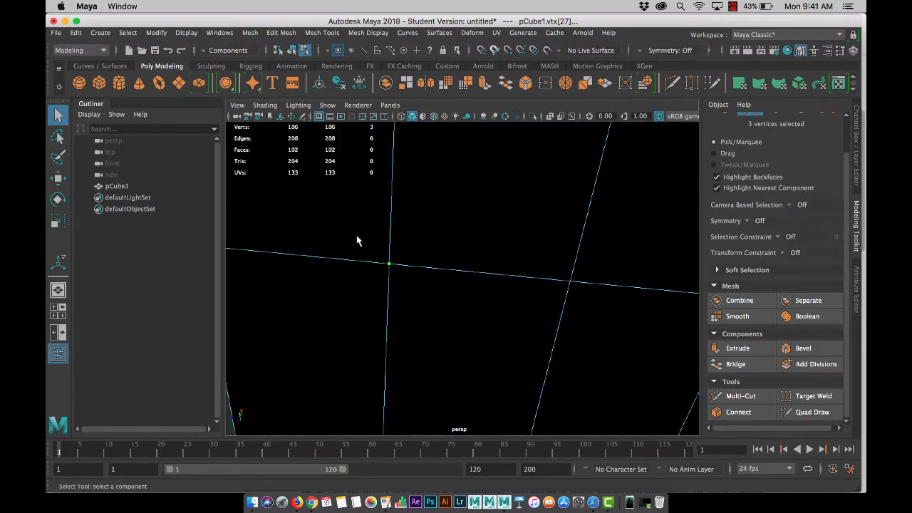
left_click_drag(358, 241, 424, 302)
left_click_drag(367, 242, 416, 300)
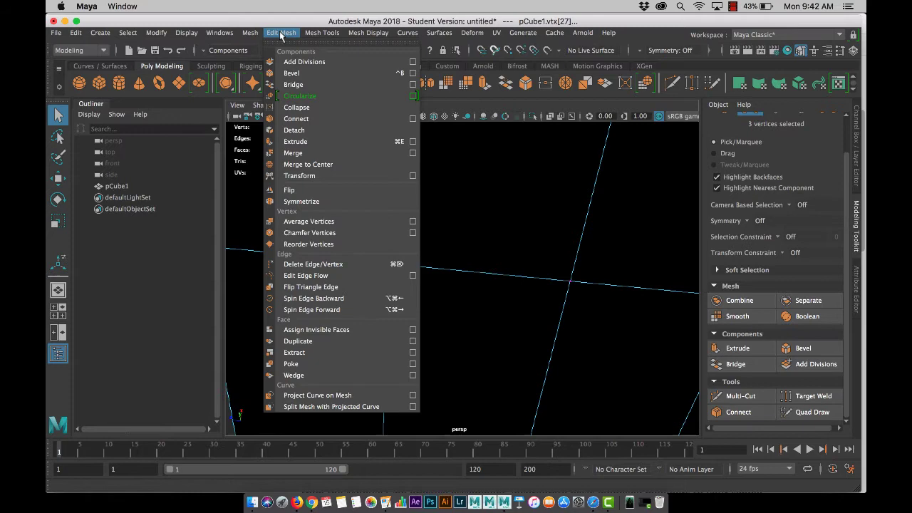
- Weld the three stacked vertices into one with Edit Mesh > Merge to Center
left_click(338, 171)
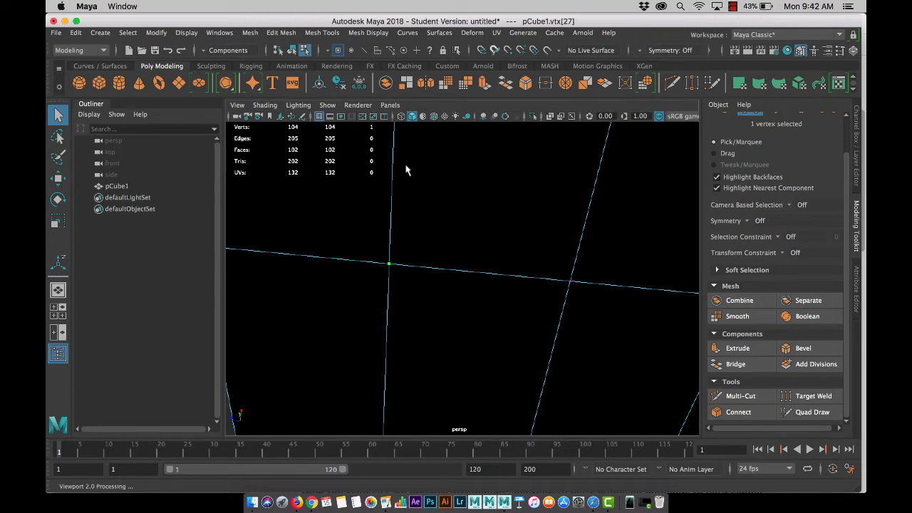
scroll(406, 170, "down", 5)
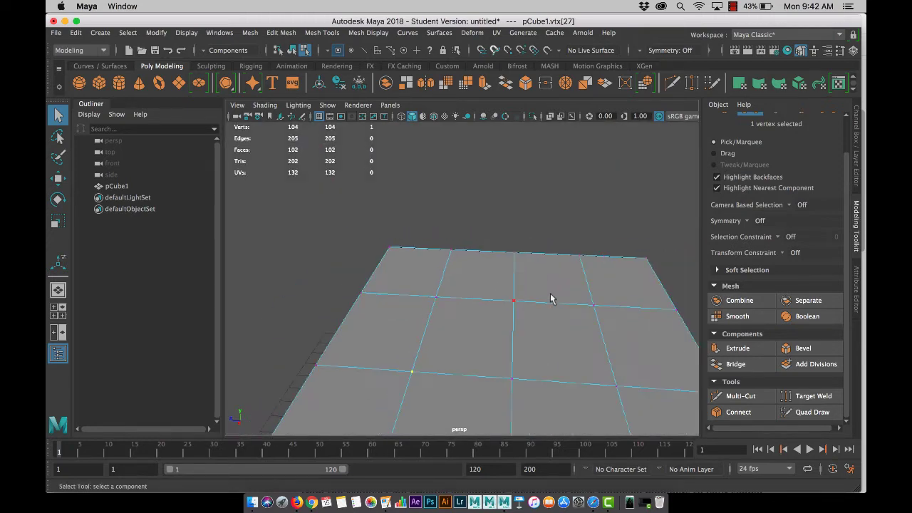
scroll(550, 298, "down", 3)
- Test the weld by moving a top vertex upward into a spike
left_click(546, 339)
key("w")
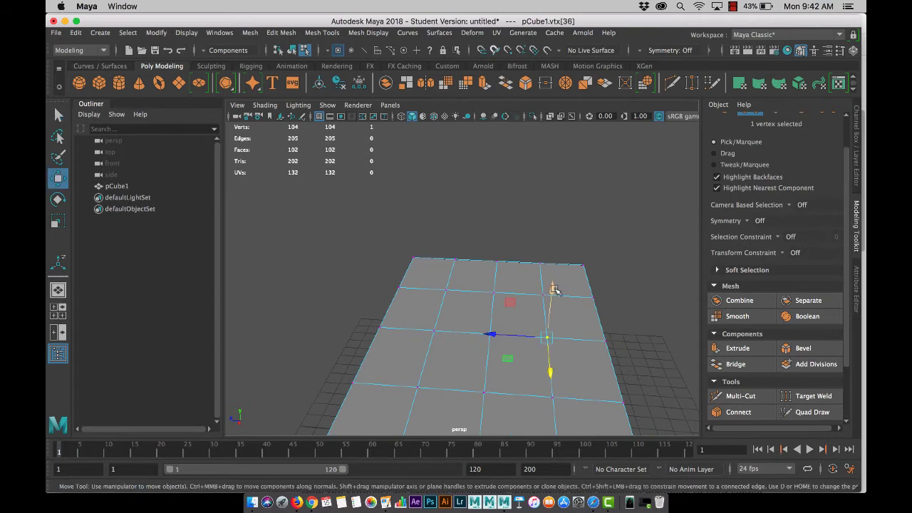
left_click_drag(548, 328, 494, 312)
left_click(552, 343)
left_click_drag(580, 347, 627, 366, "alt")
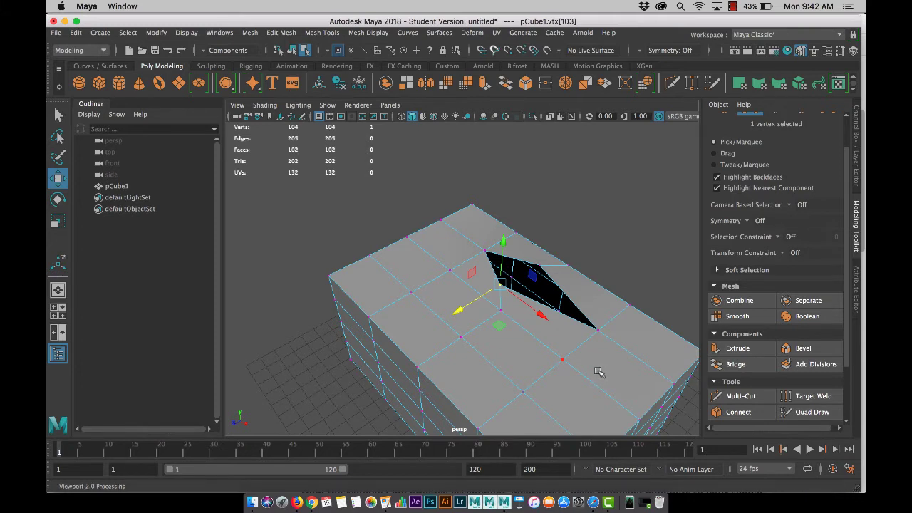
- Undo the test spike and merge the first overlapping seam vertex pair to center
key("ctrl+z")
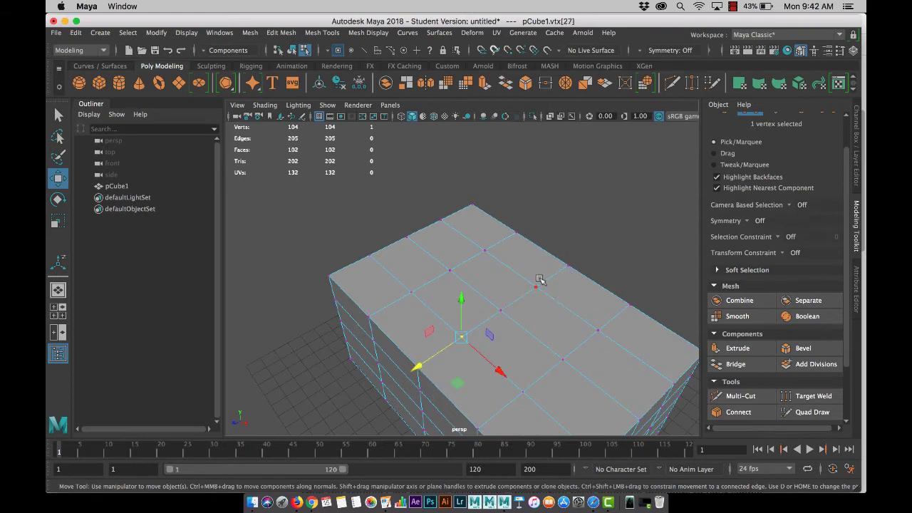
left_click(530, 281, "shift")
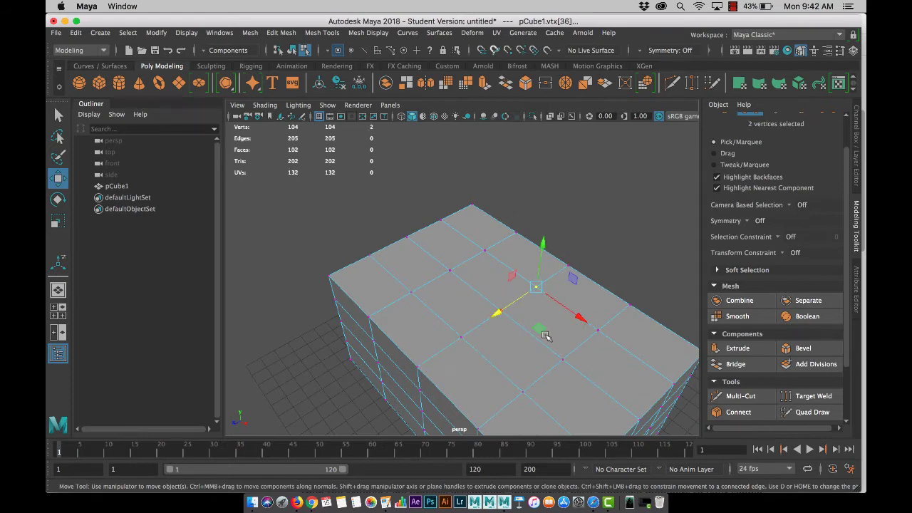
left_click(269, 33)
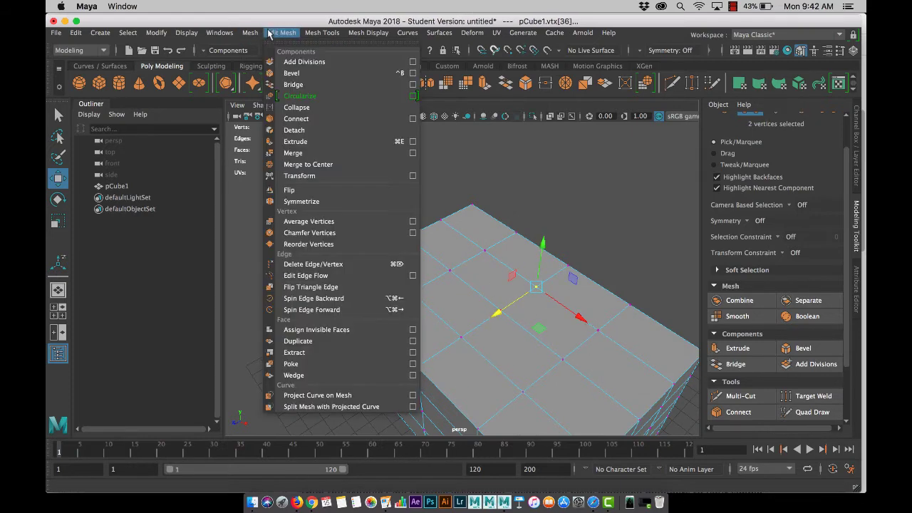
left_click(308, 164)
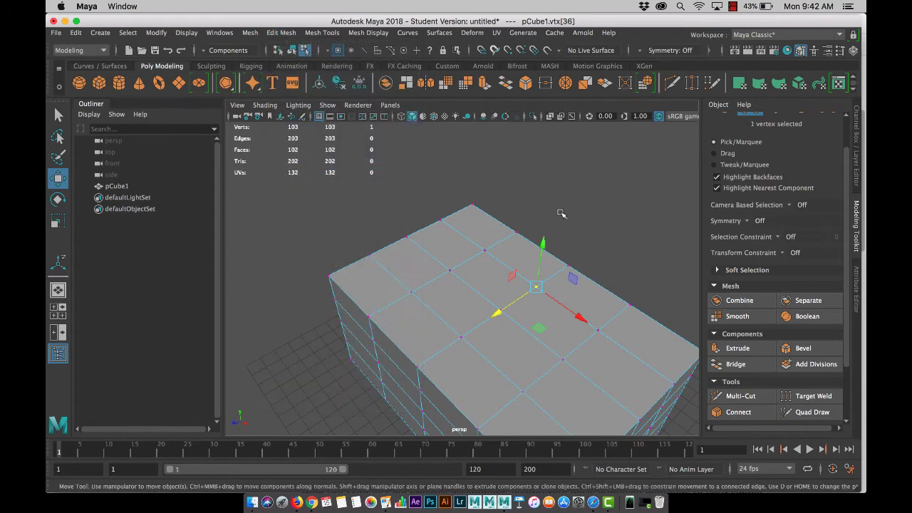
- Marquee-select the next doubled seam vertices and merge them, leaving 102 vertices
left_click(546, 367)
left_click(563, 358)
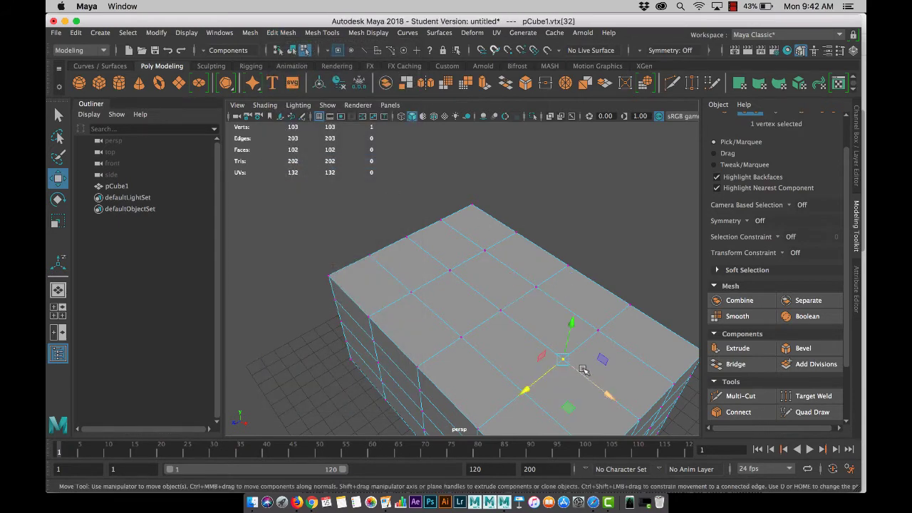
left_click(599, 330)
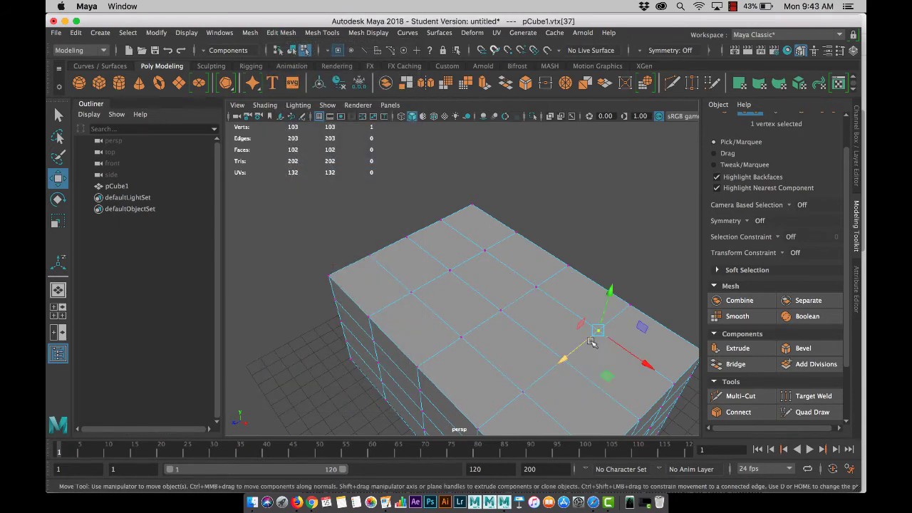
left_click(411, 291)
left_click_drag(349, 340, 539, 235, "alt")
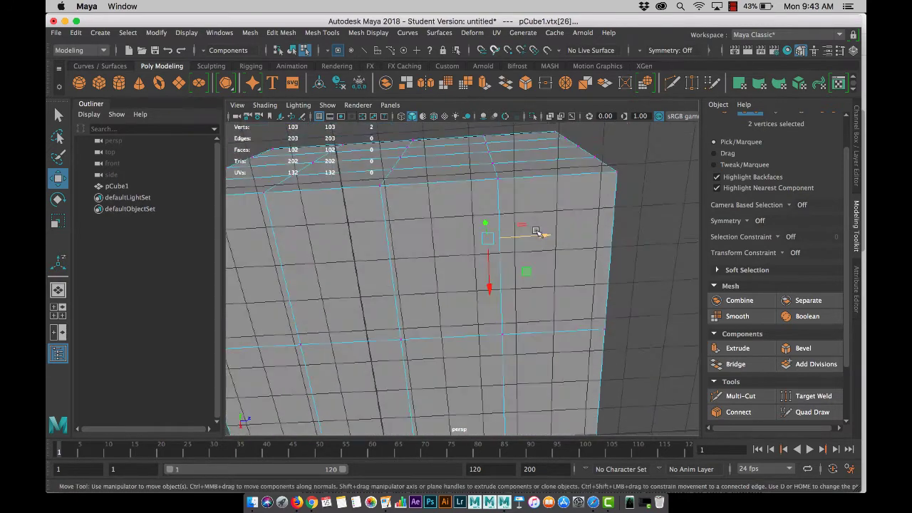
scroll(536, 232, "up", 5)
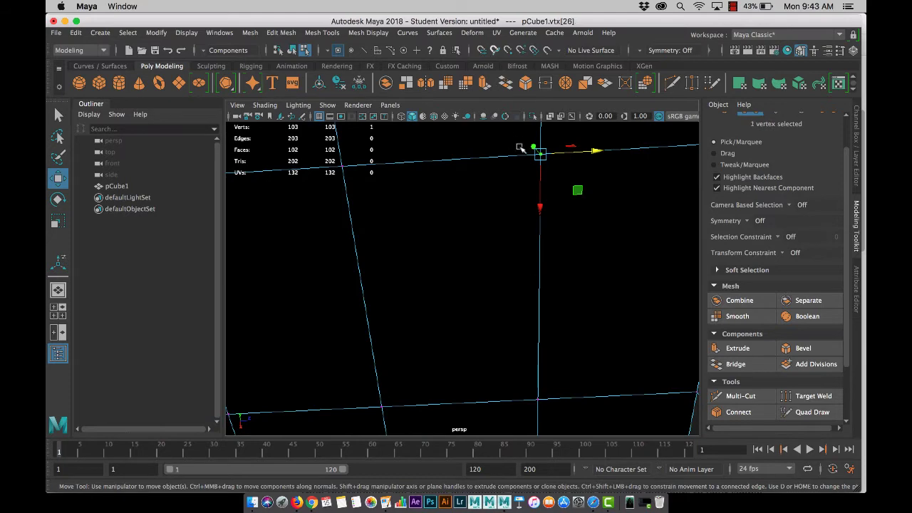
left_click_drag(504, 130, 596, 197)
scroll(529, 275, "down", 5)
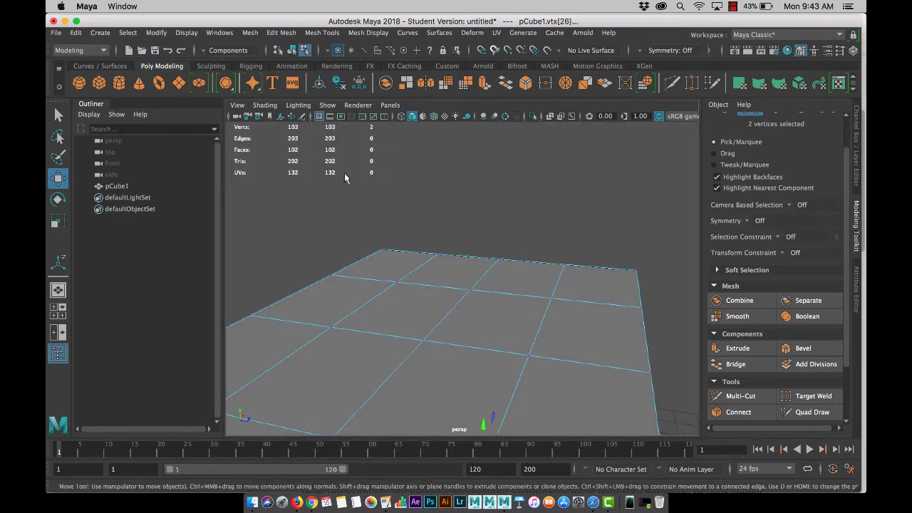
left_click(280, 32)
left_click(308, 162)
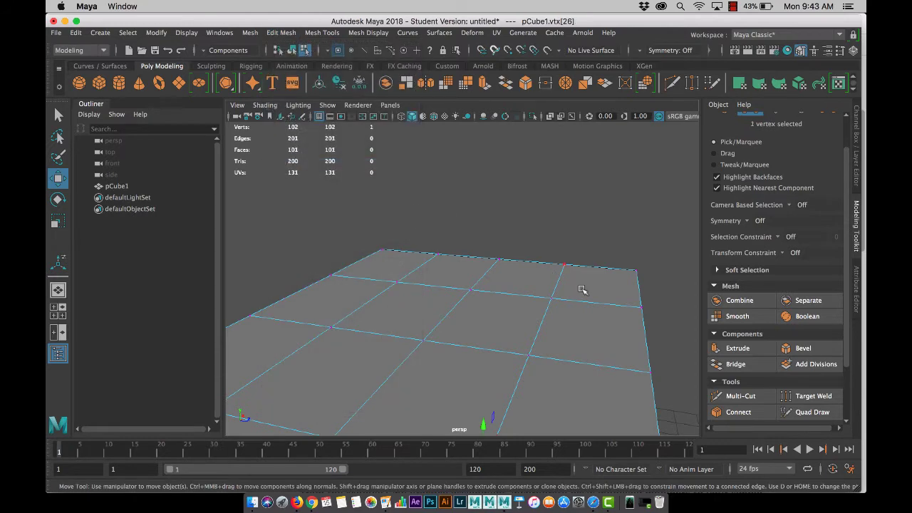
left_click_drag(580, 287, 571, 288, "alt")
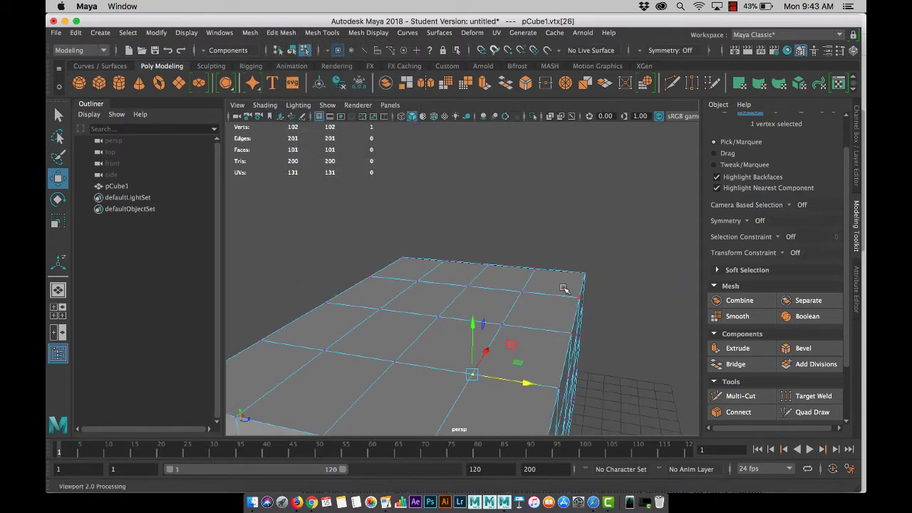
left_click_drag(570, 281, 552, 298, "alt")
scroll(552, 299, "down", 5)
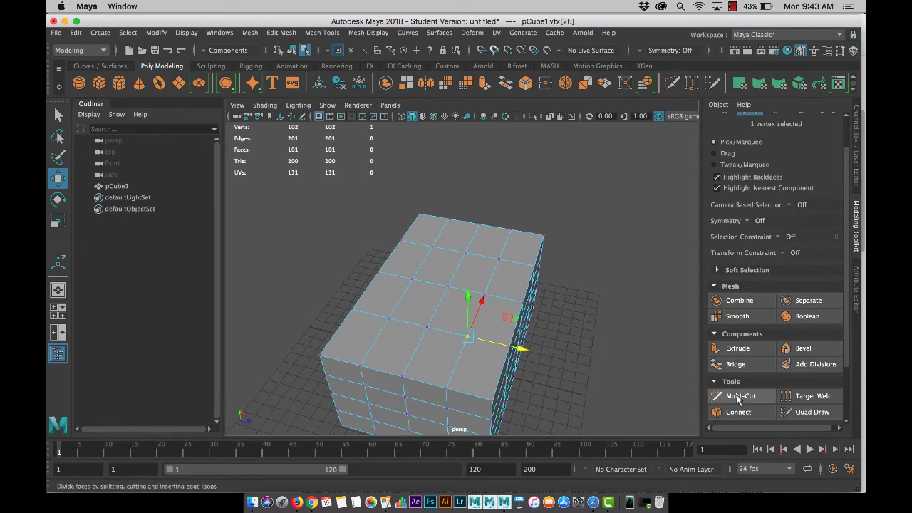
scroll(741, 387, "down", 3)
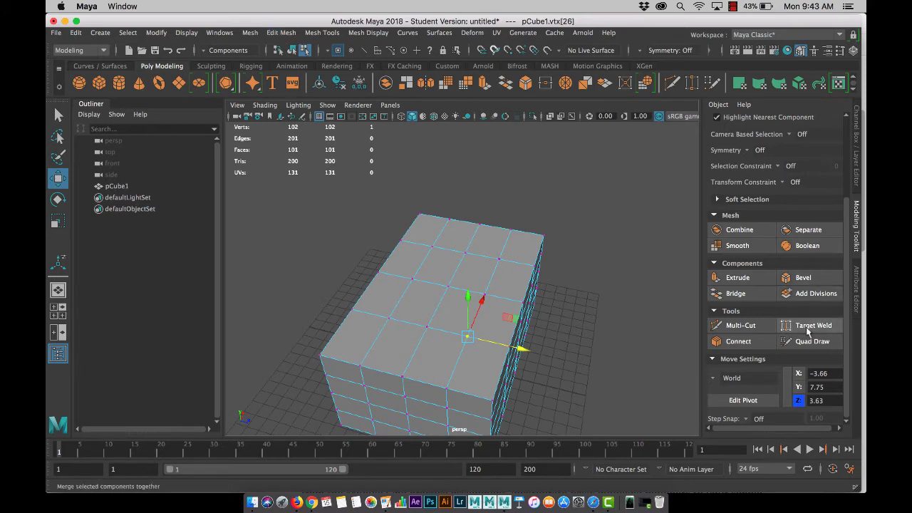
scroll(808, 333, "up", 4)
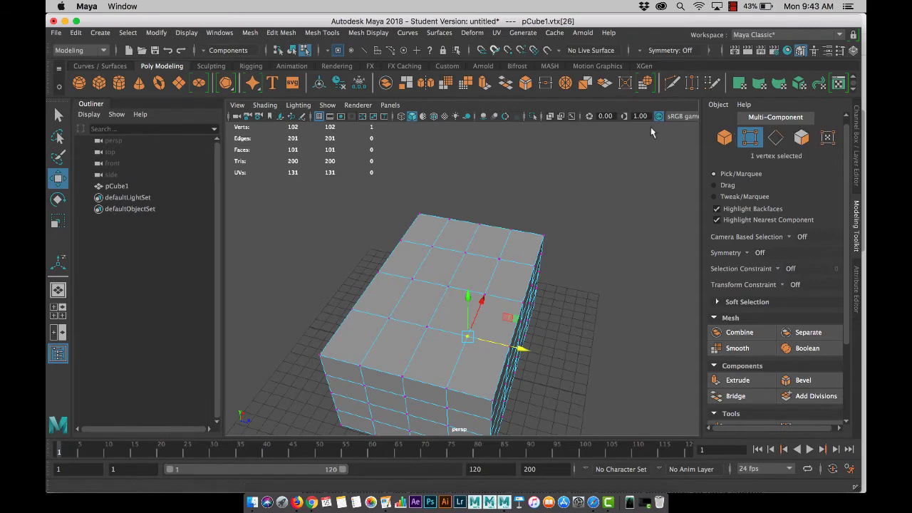
- Insert an edge loop around pCube1 with Mesh Tools > Insert Edge Loop
left_click(278, 33)
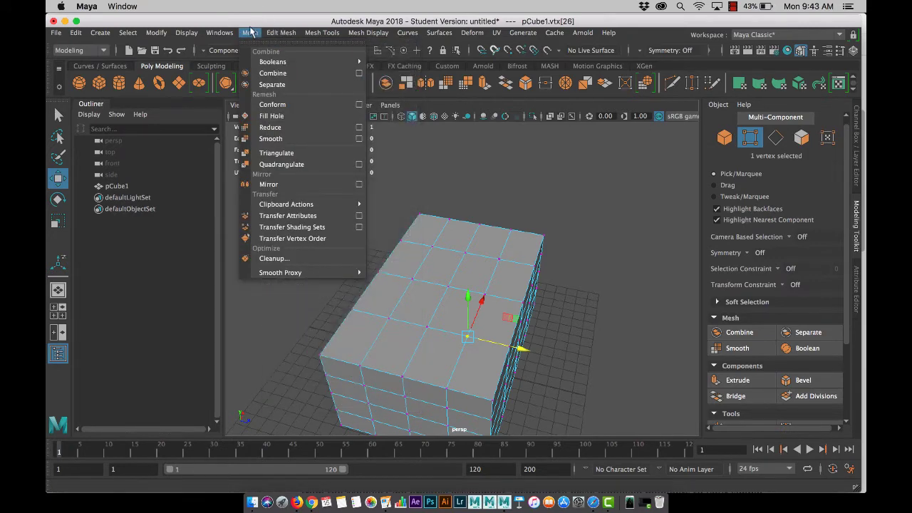
mouse_move(309, 34)
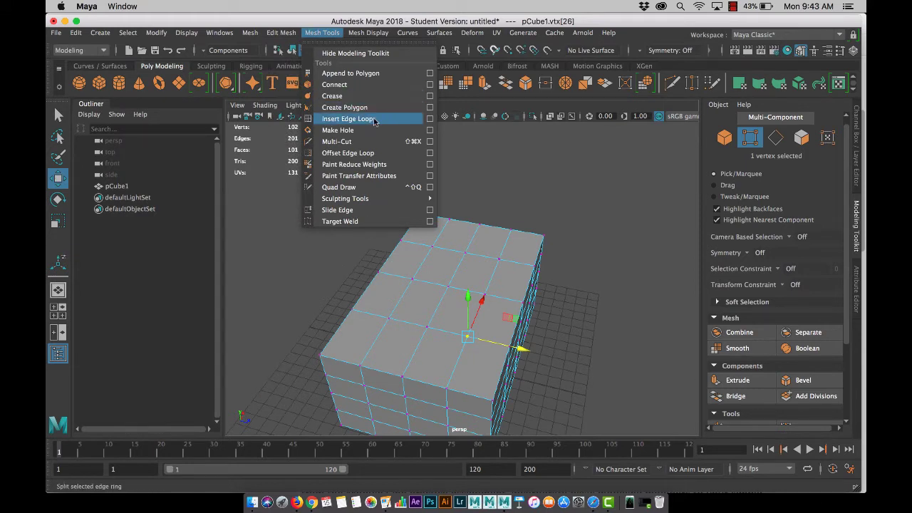
left_click(364, 119)
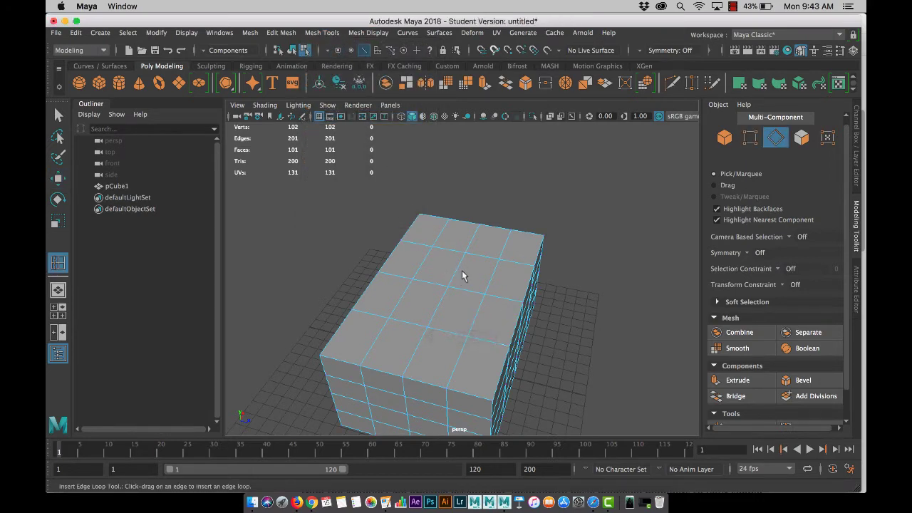
left_click_drag(457, 270, 462, 271)
left_click_drag(578, 322, 562, 204, "alt")
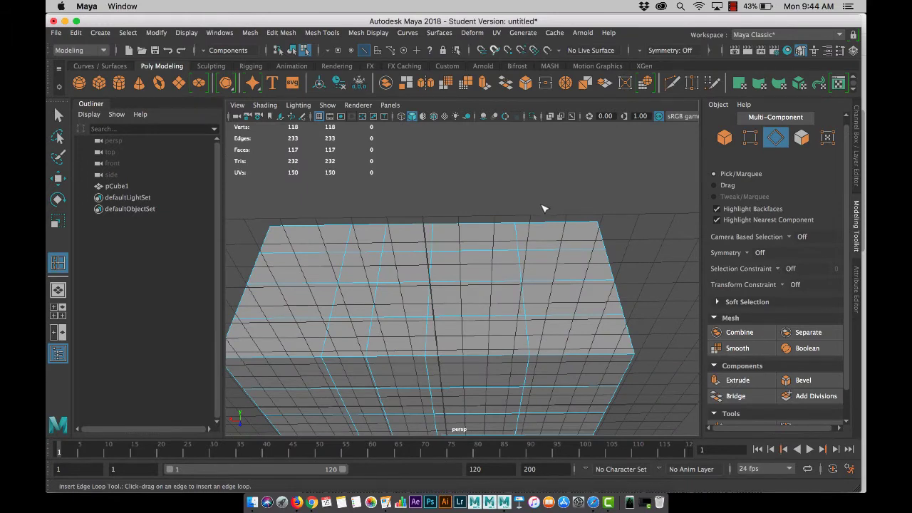
scroll(498, 198, "down", 5)
left_click_drag(492, 202, 428, 306, "alt")
- Multi-Cut a line of edges across the block's top face to its left border
scroll(725, 376, "down", 2)
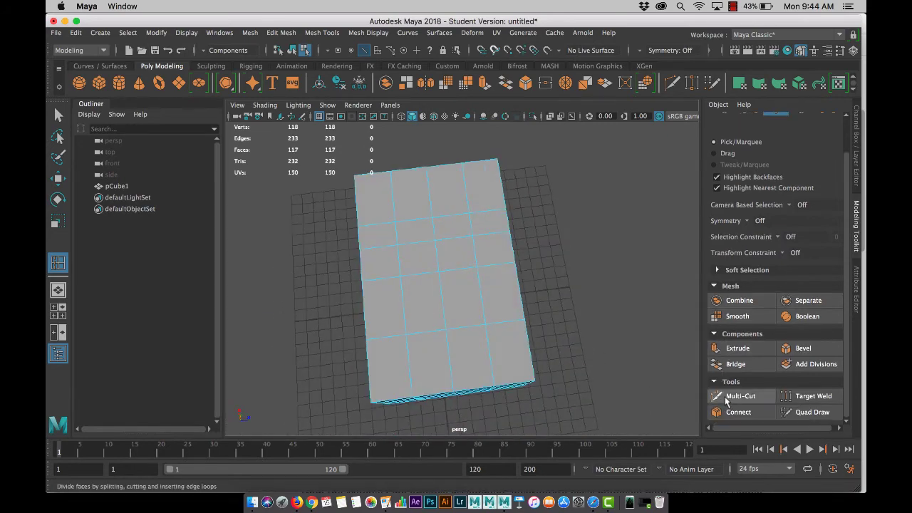
left_click(741, 396)
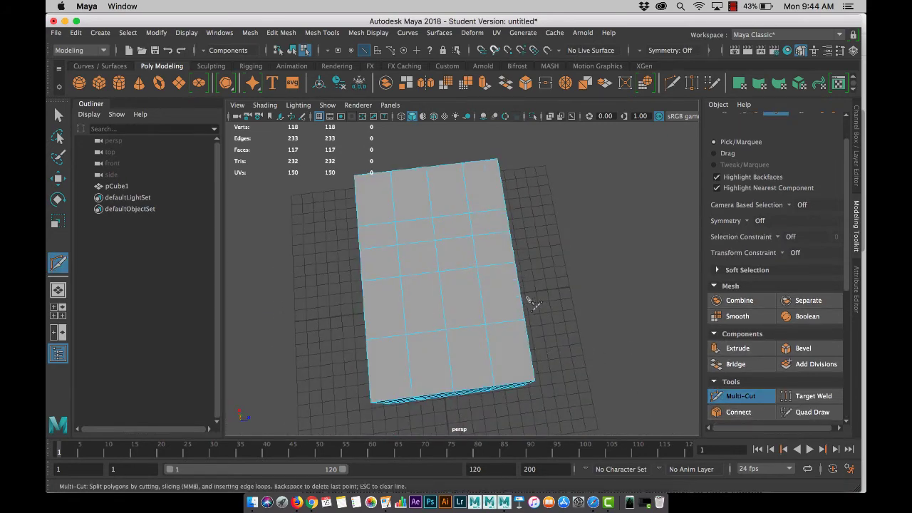
left_click(520, 289)
left_click(480, 293)
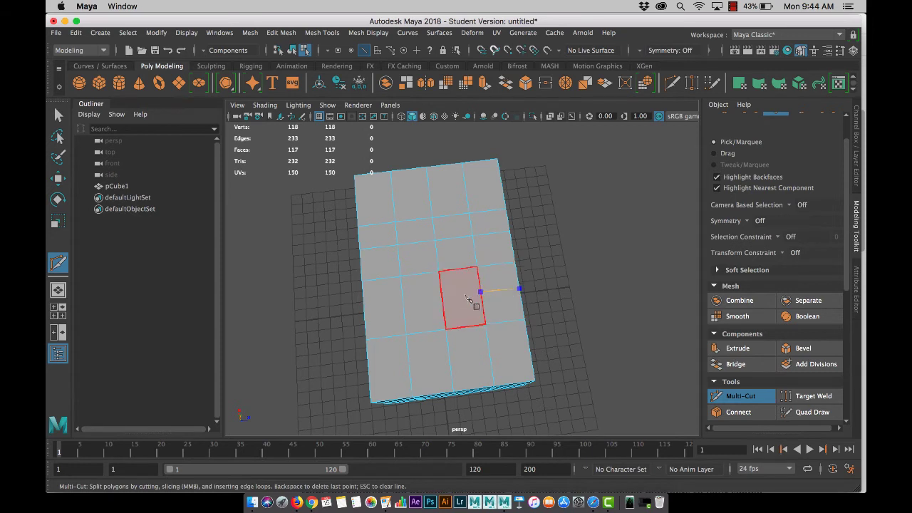
left_click(442, 298)
left_click(402, 298)
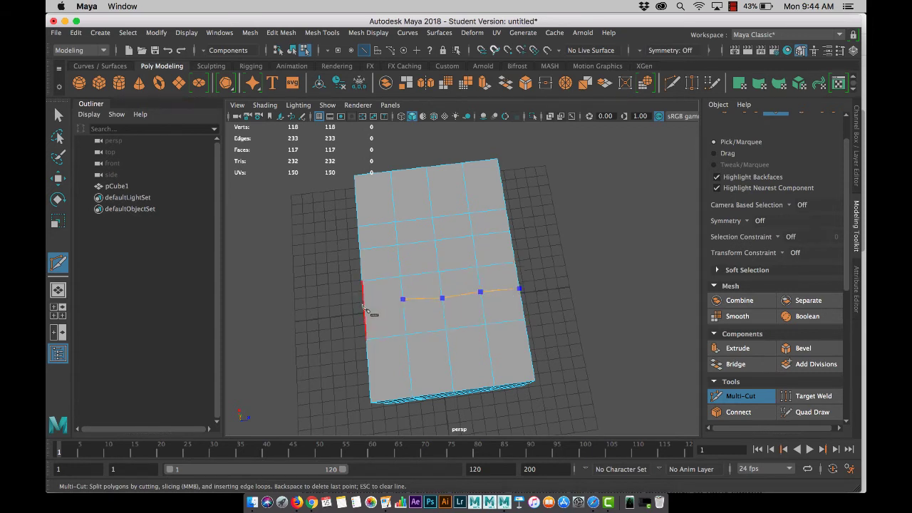
left_click(365, 311)
key("Return")
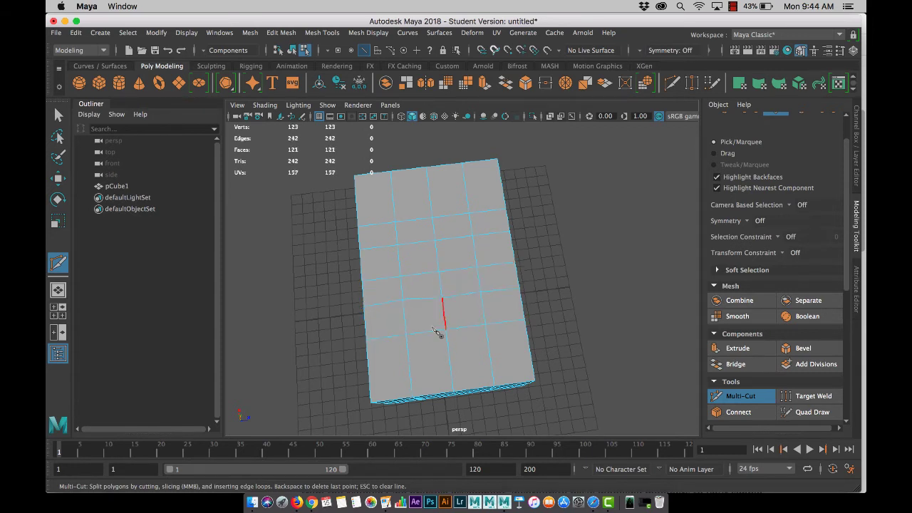
- Start a vertical cut down the front face from the top edge to the bottom edge
left_click_drag(320, 345, 503, 354, "alt")
left_click(514, 419)
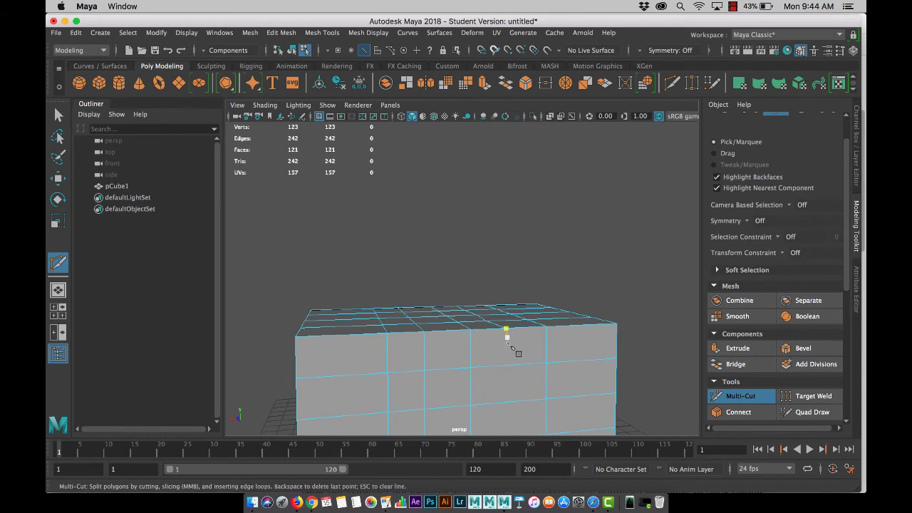
left_click(505, 328)
left_click(506, 364)
left_click(508, 402)
key("space")
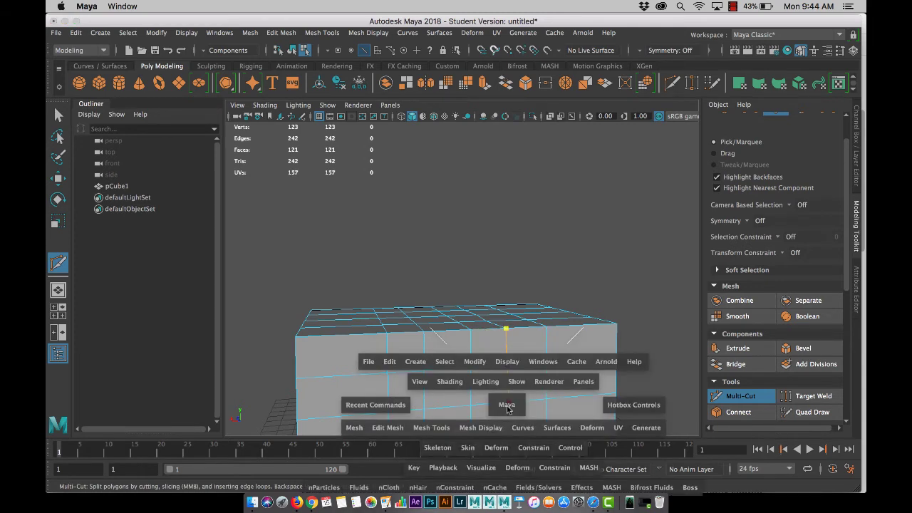
middle_click_drag(495, 382, 482, 216, "alt")
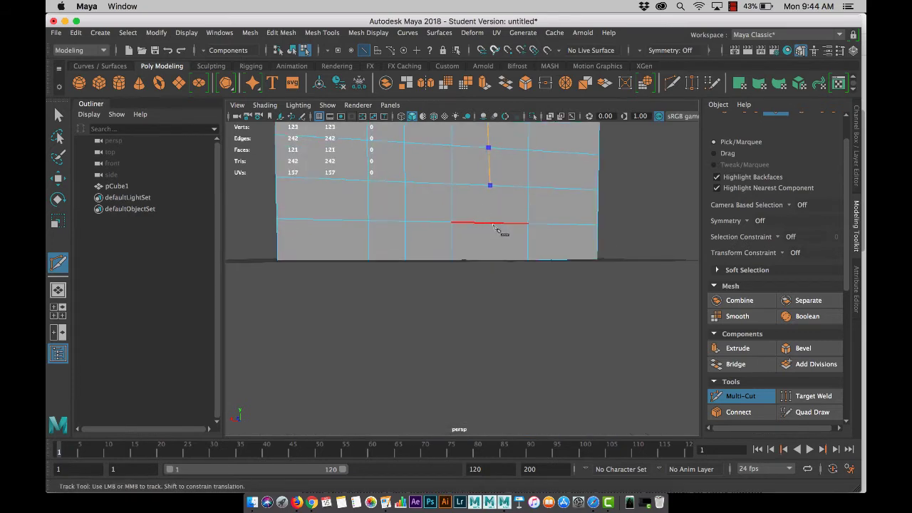
left_click_drag(482, 295, 497, 240, "alt")
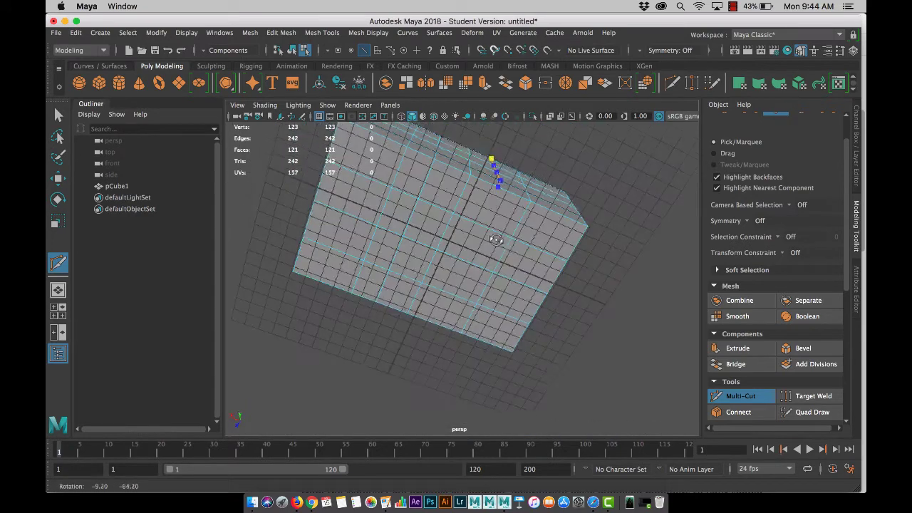
left_click(484, 227)
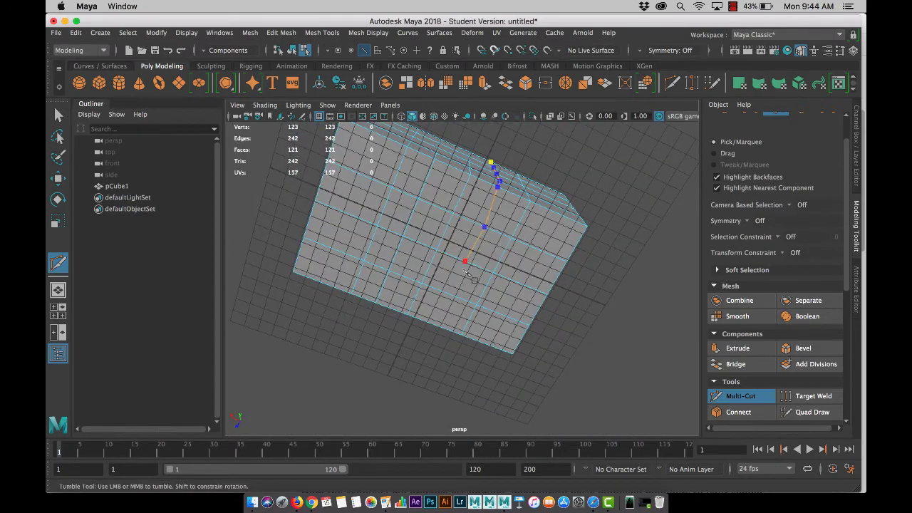
left_click(428, 320)
- Extend the vertical cut back up the front face to the top edge and commit it
left_click_drag(416, 346, 622, 400, "alt")
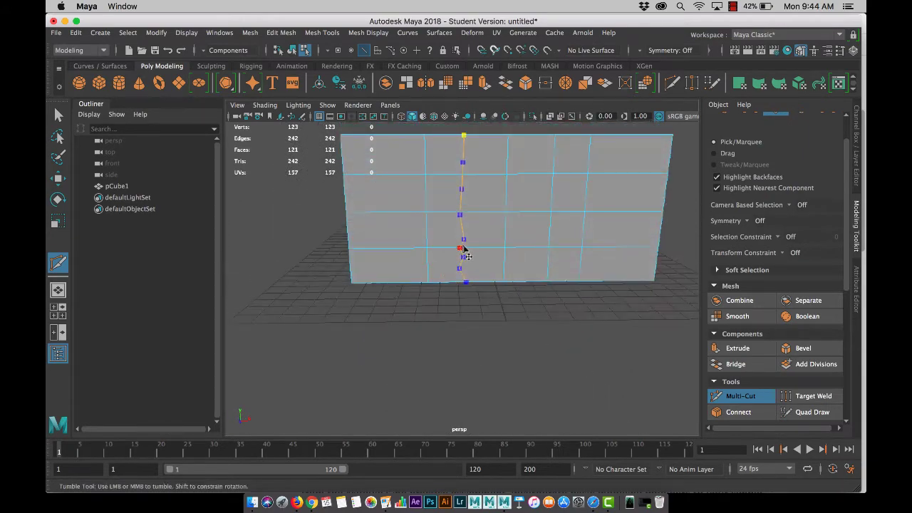
left_click_drag(484, 259, 485, 285, "alt")
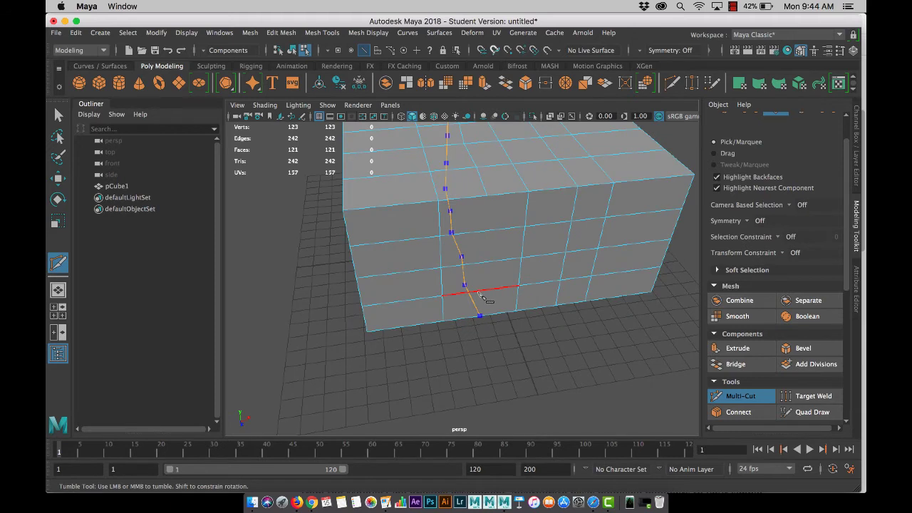
left_click(477, 290)
left_click(475, 264)
left_click(475, 231)
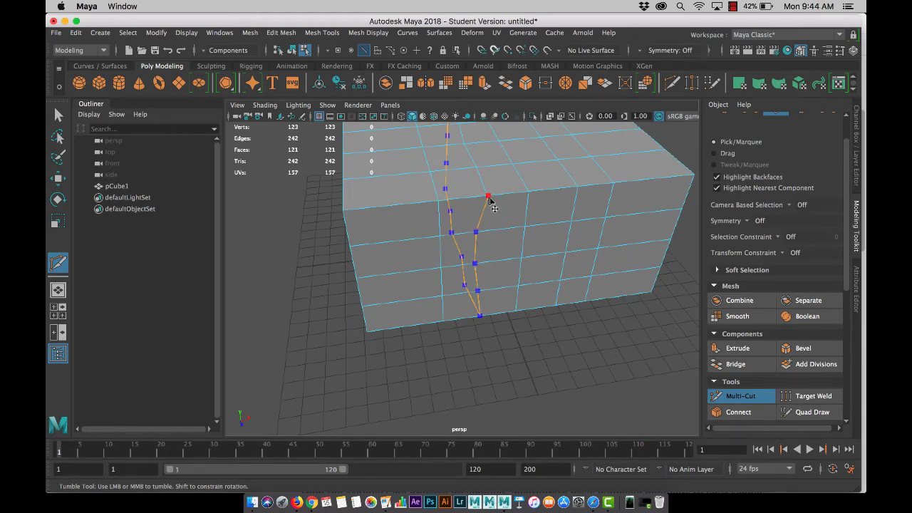
left_click(488, 196)
key("Return")
left_click_drag(366, 173, 396, 210, "alt")
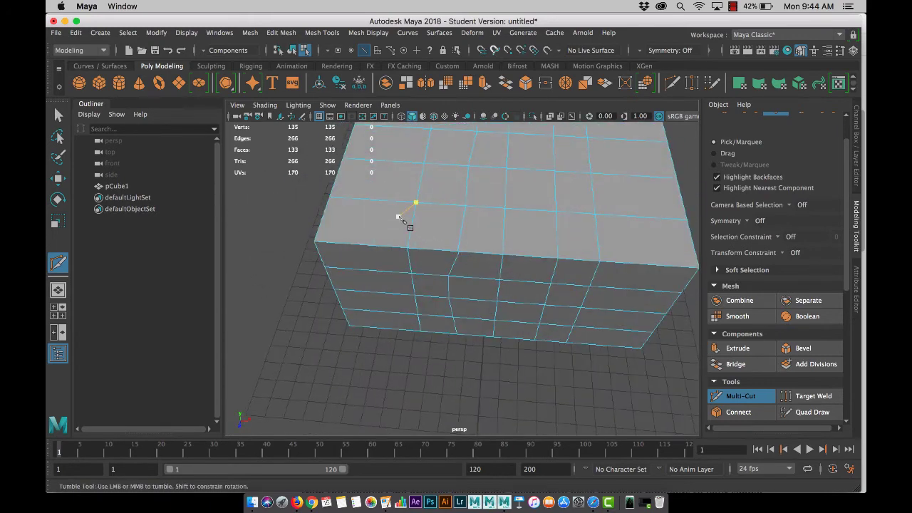
- Merge the two doubled vertices at the top edge into one with Merge to Center
key("w")
left_click(522, 229)
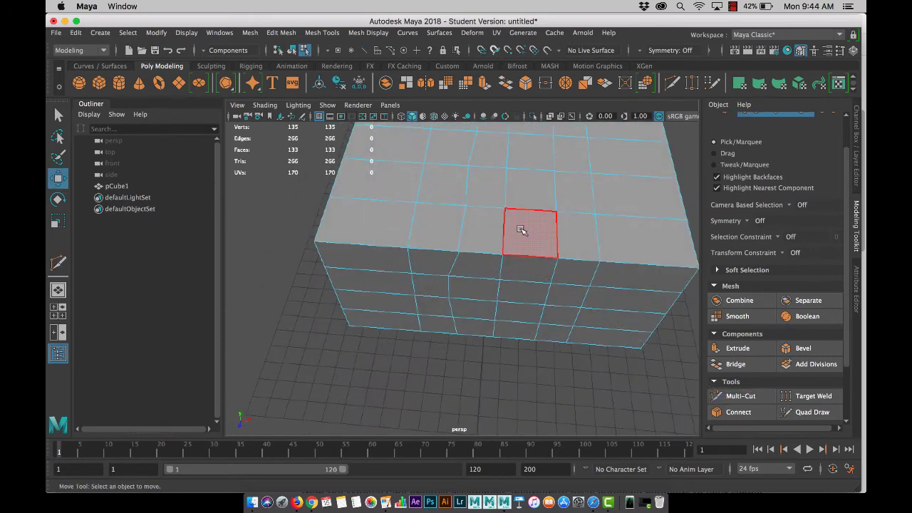
key("q")
right_click_drag(521, 235, 464, 171)
left_click(459, 256)
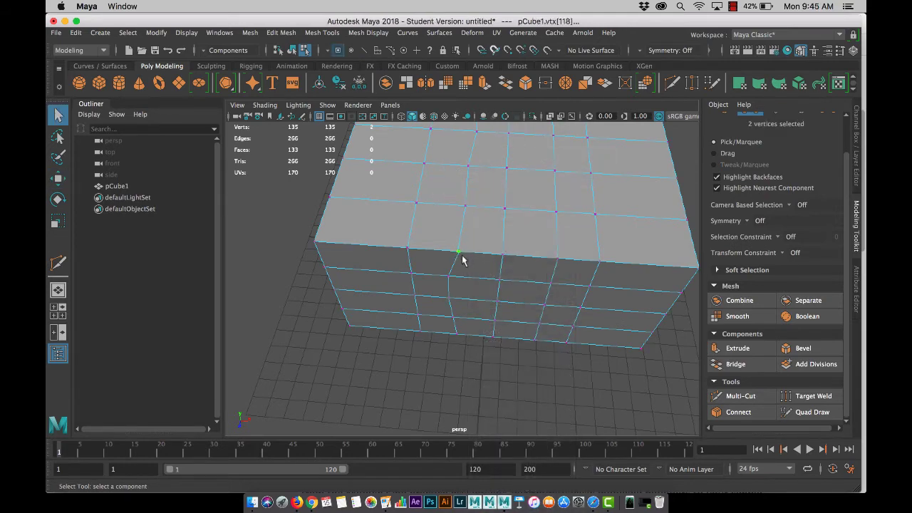
left_click(281, 32)
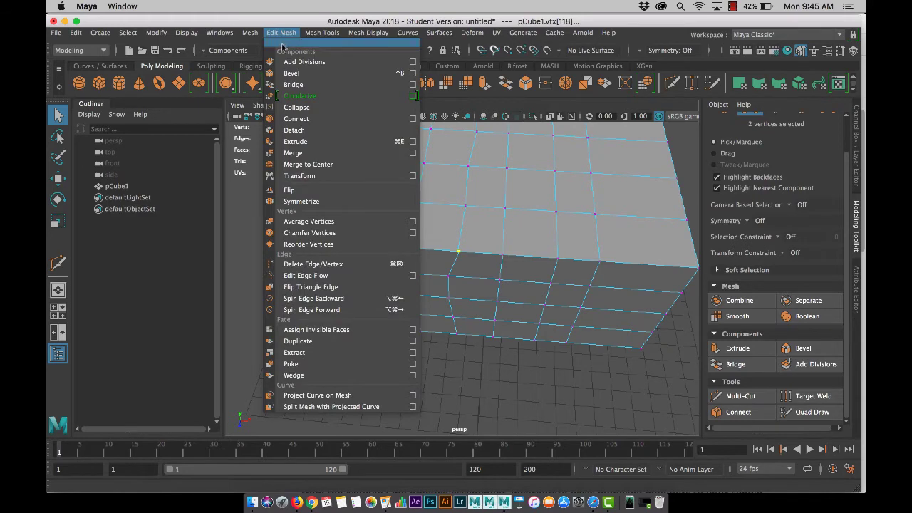
left_click(317, 165)
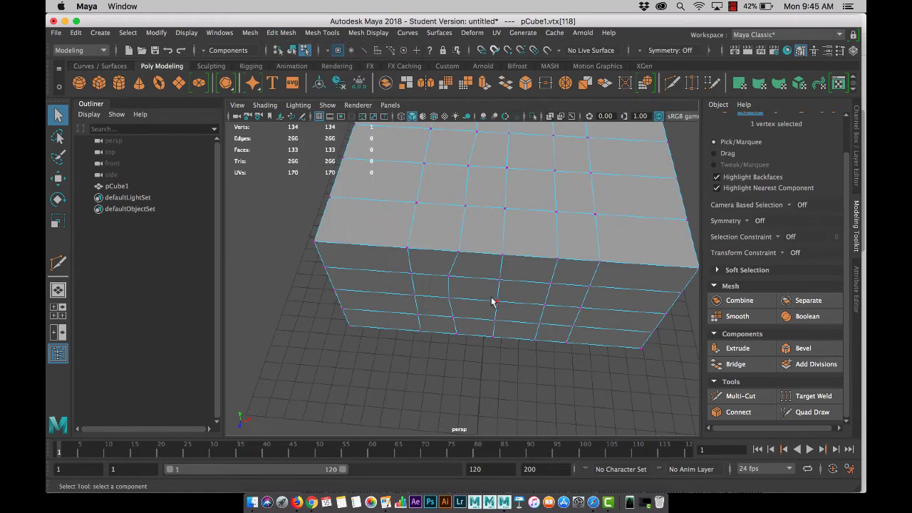
- Scale the first column of cut vertices into a straight line and shift it right
left_click_drag(492, 301, 483, 231, "alt")
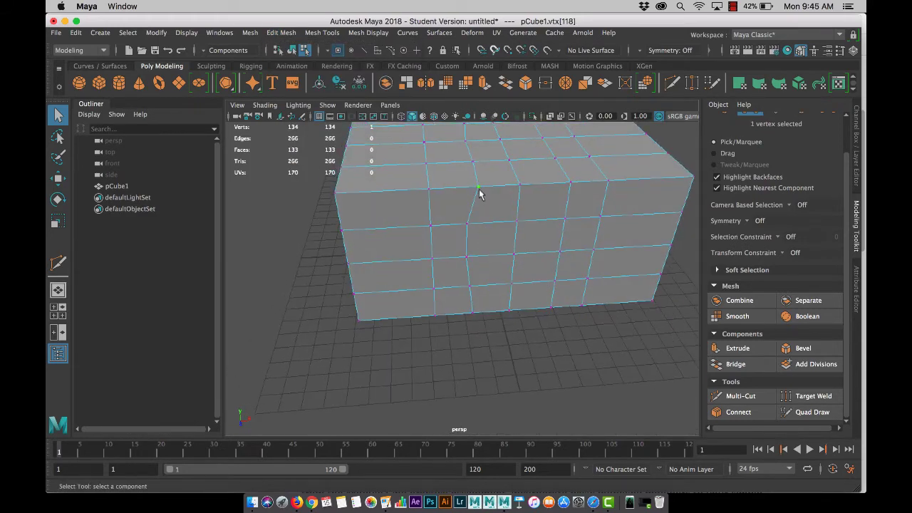
left_click(468, 224, "shift")
left_click(466, 256, "shift")
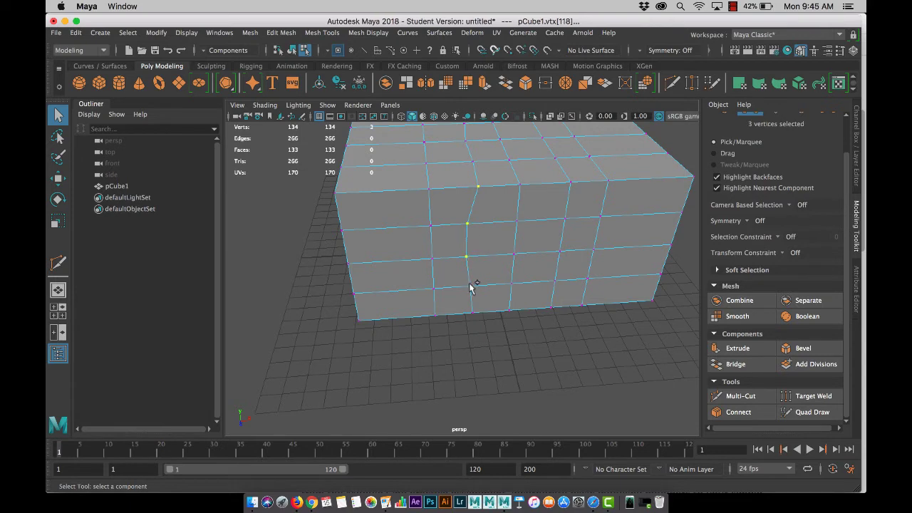
left_click(469, 285, "shift")
key("r")
left_click_drag(526, 257, 472, 277)
key("w")
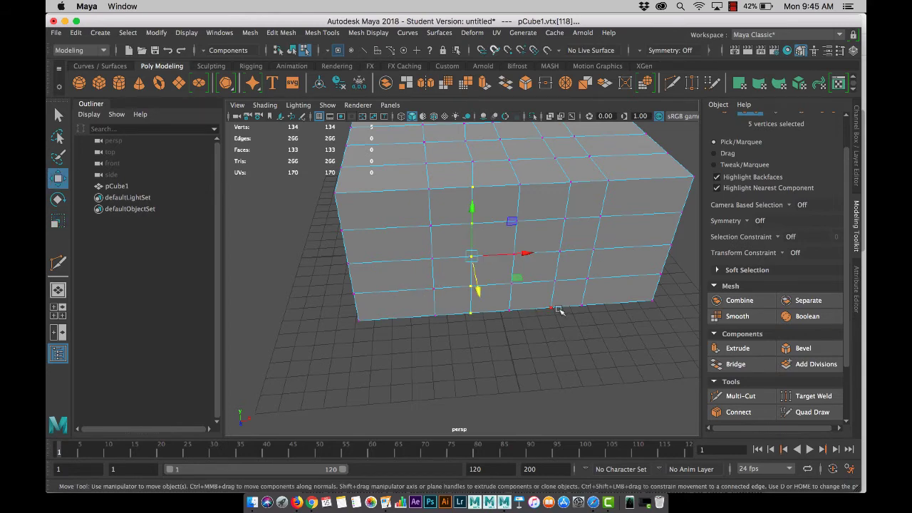
left_click_drag(527, 254, 535, 255)
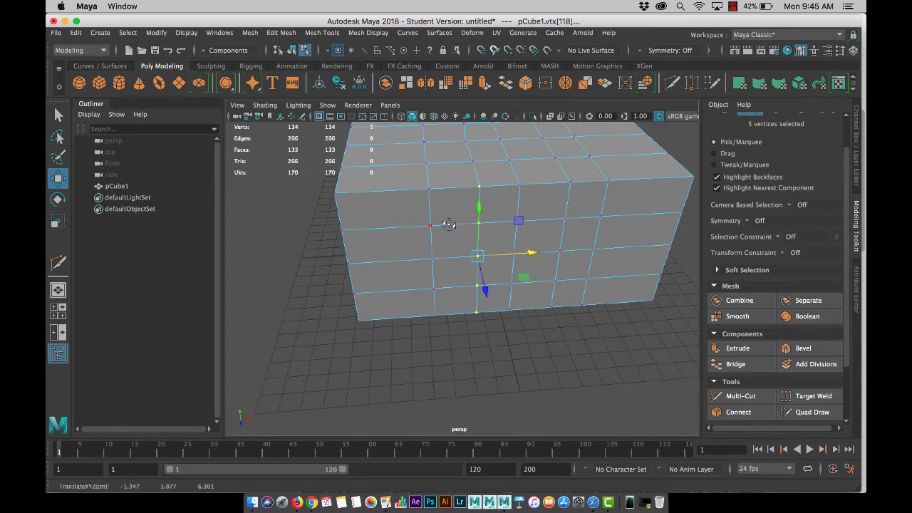
- Scale the four vertices of the other cut column into a straight line
left_click_drag(449, 224, 472, 293, "alt")
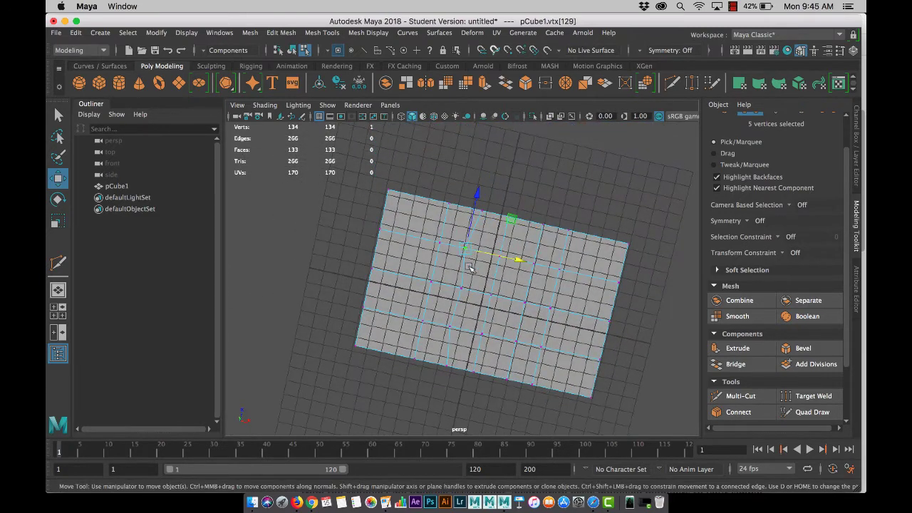
left_click_drag(455, 324, 447, 360, "shift")
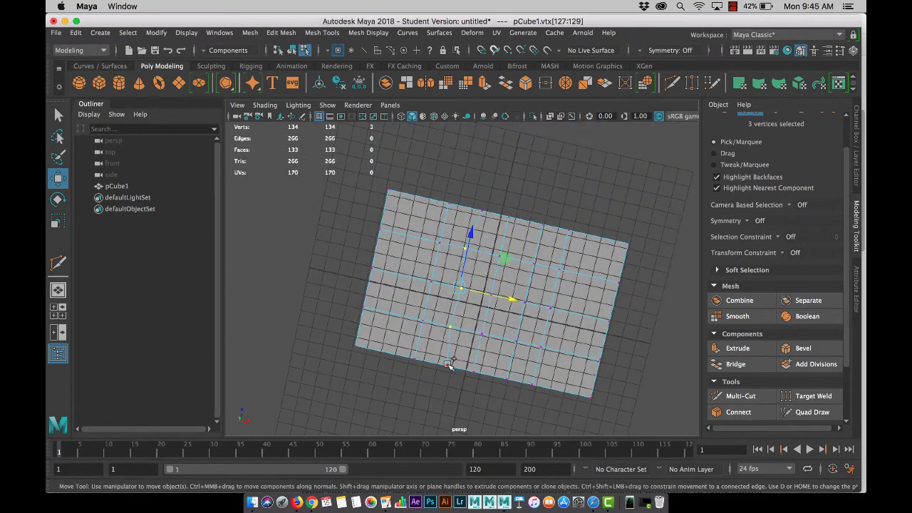
key("r")
mouse_move(505, 319)
left_mouse_down()
mouse_move(471, 315)
mouse_move(519, 324)
left_mouse_up()
key("w")
left_click(584, 197)
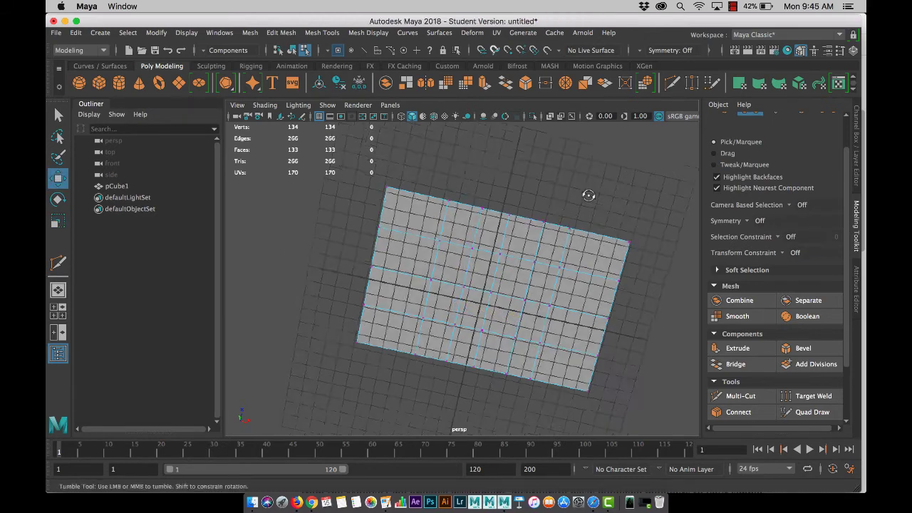
left_click_drag(586, 196, 534, 278, "alt")
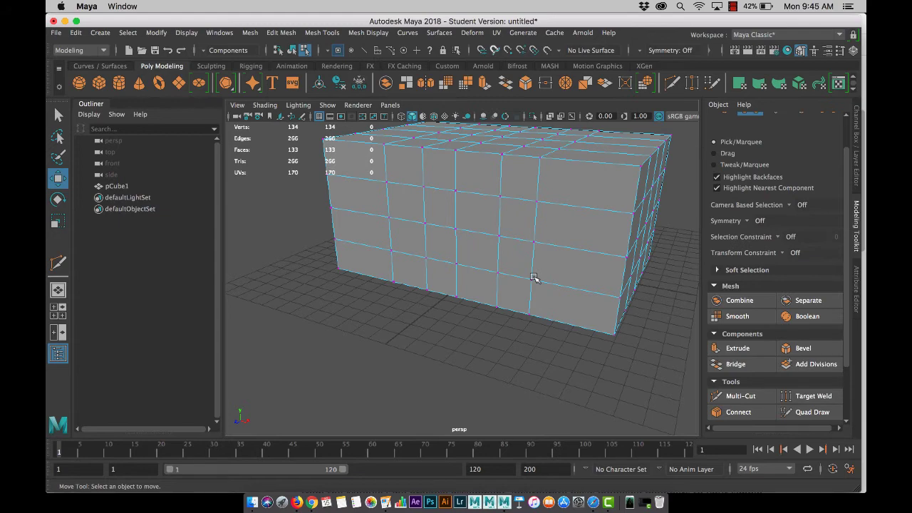
scroll(783, 317, "down", 3)
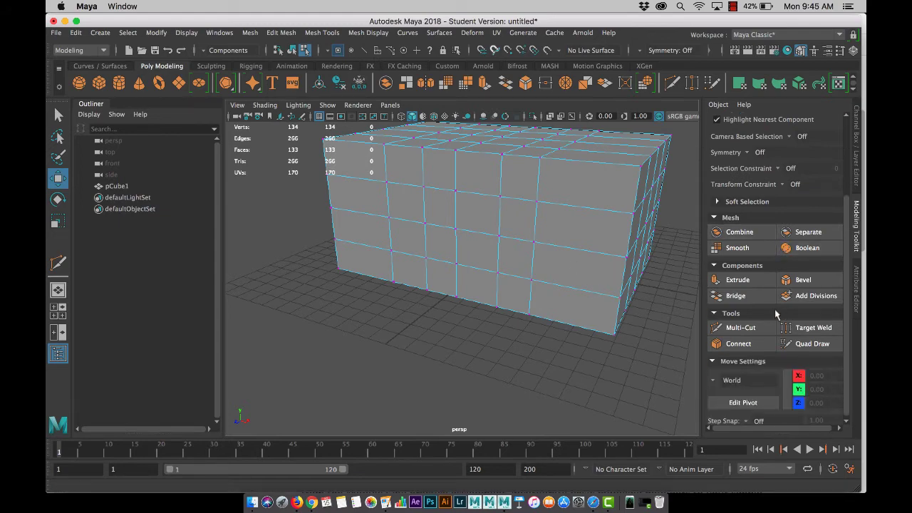
left_click(368, 32)
mouse_move(324, 33)
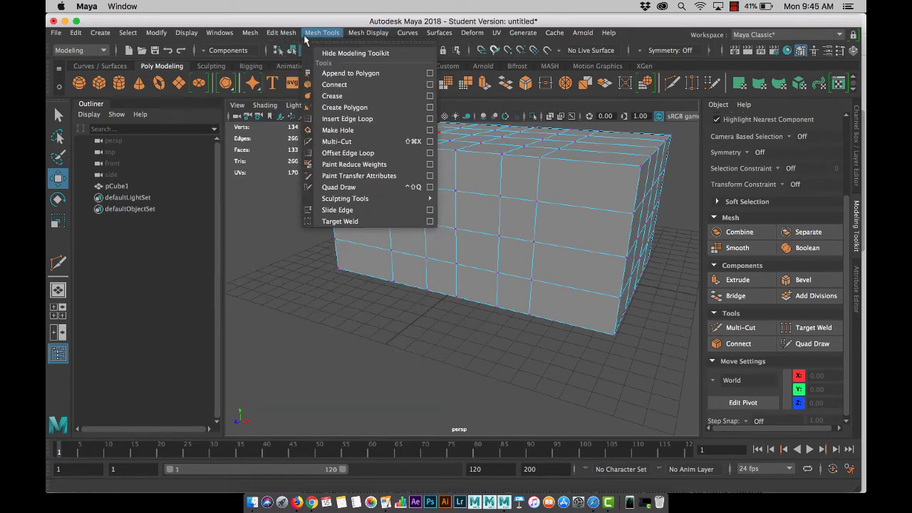
left_click(316, 36)
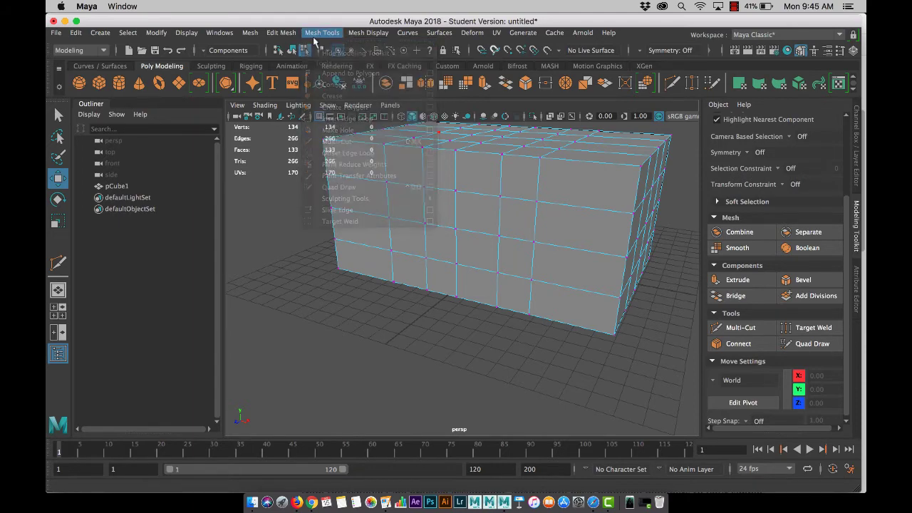
right_click(472, 173)
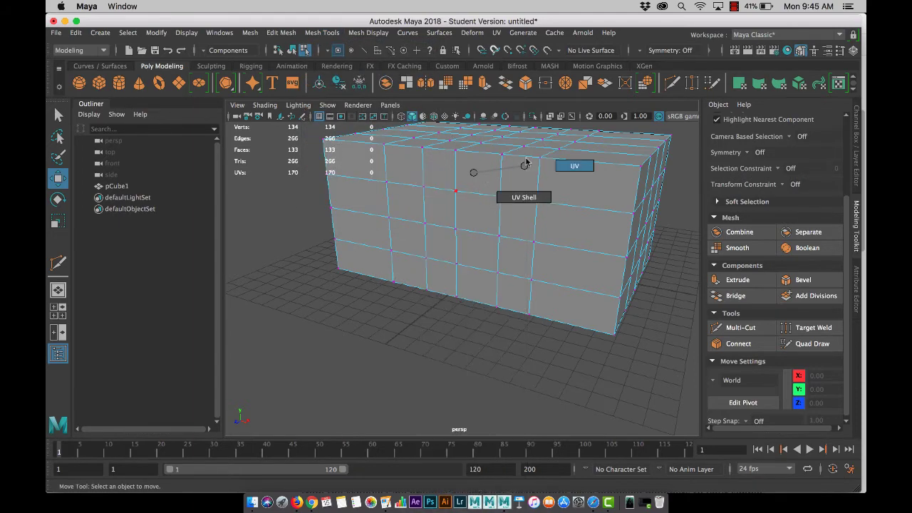
right_click_drag(426, 172, 482, 156)
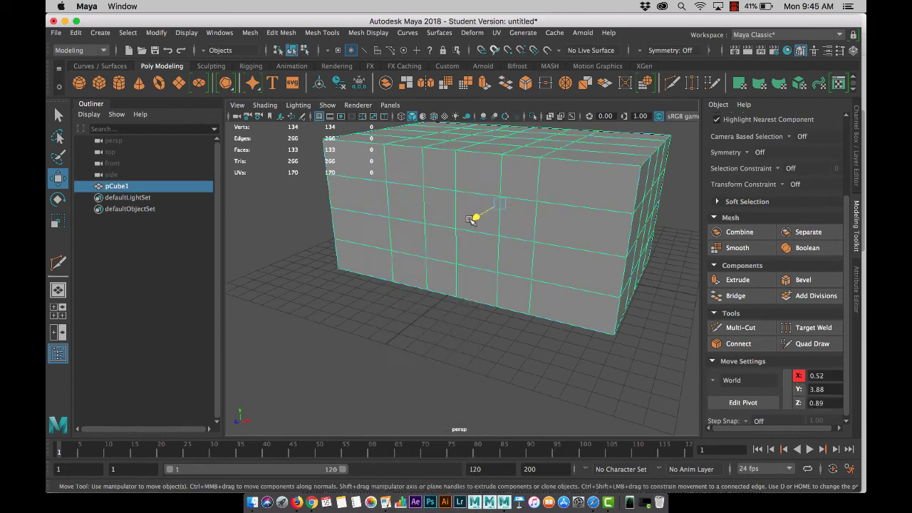
scroll(397, 310, "up", 5)
scroll(399, 312, "down", 5)
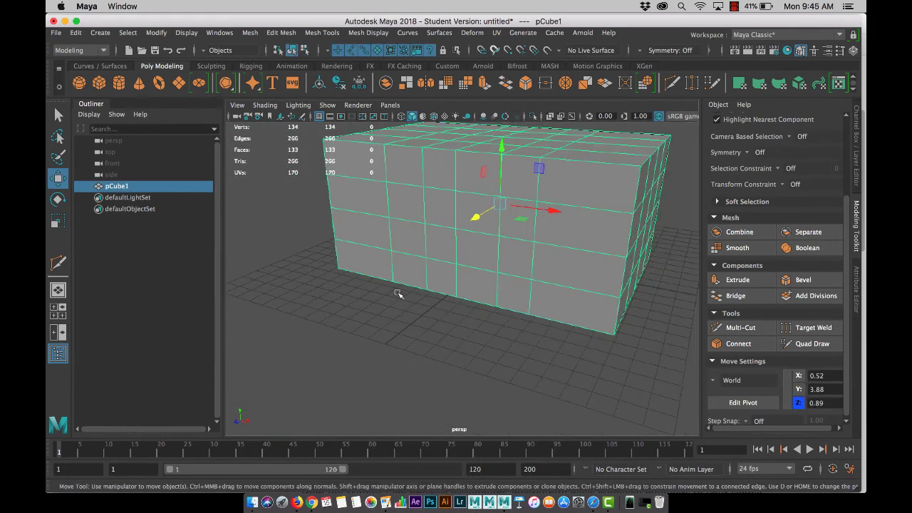
left_click_drag(401, 299, 390, 353, "alt")
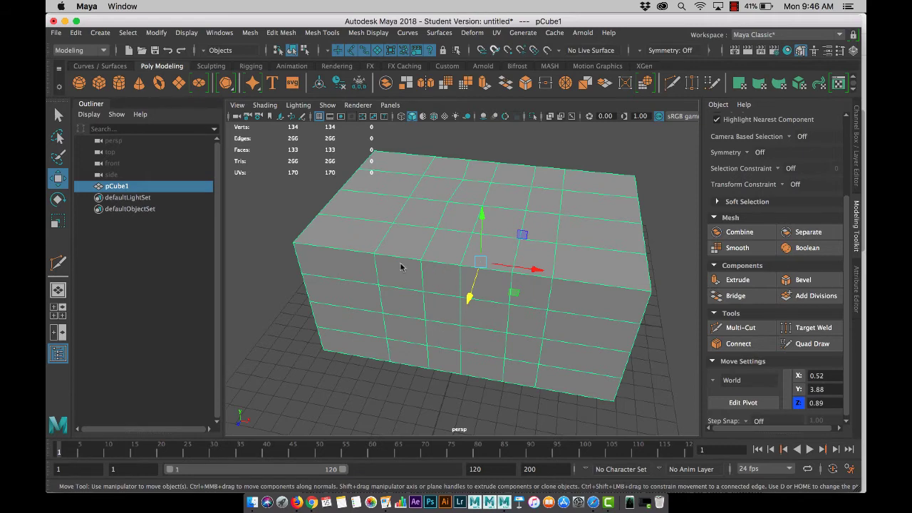
- Move a face of the box, then delete the whole box in Object Mode
right_click_drag(401, 266, 416, 204)
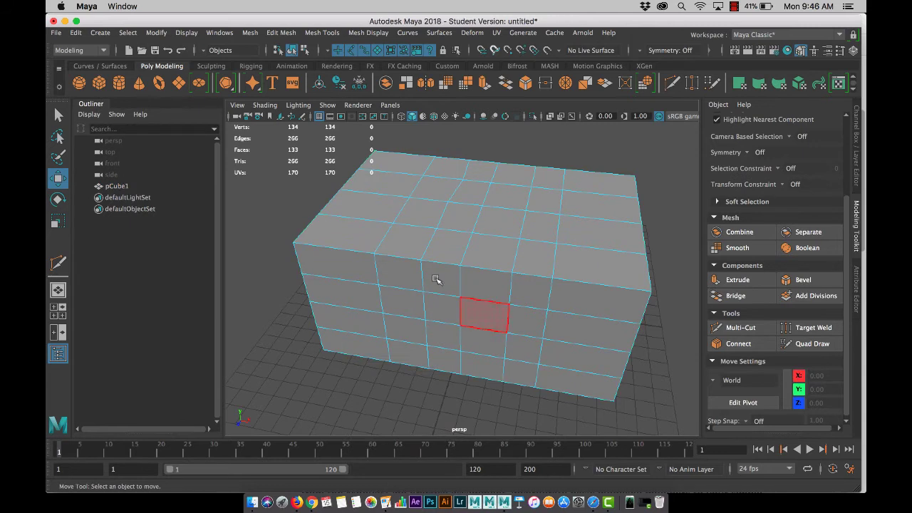
left_click(378, 227)
left_click_drag(376, 204, 443, 163, "shift")
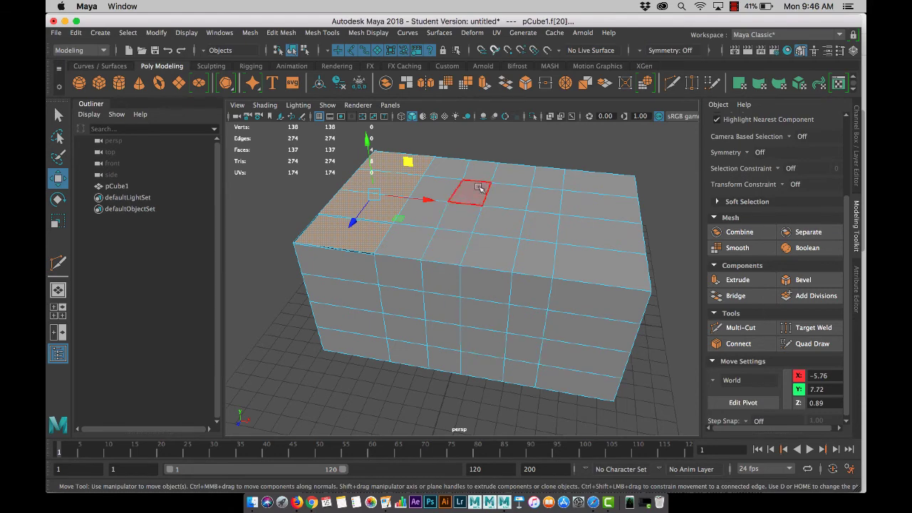
right_click_drag(489, 173, 527, 156)
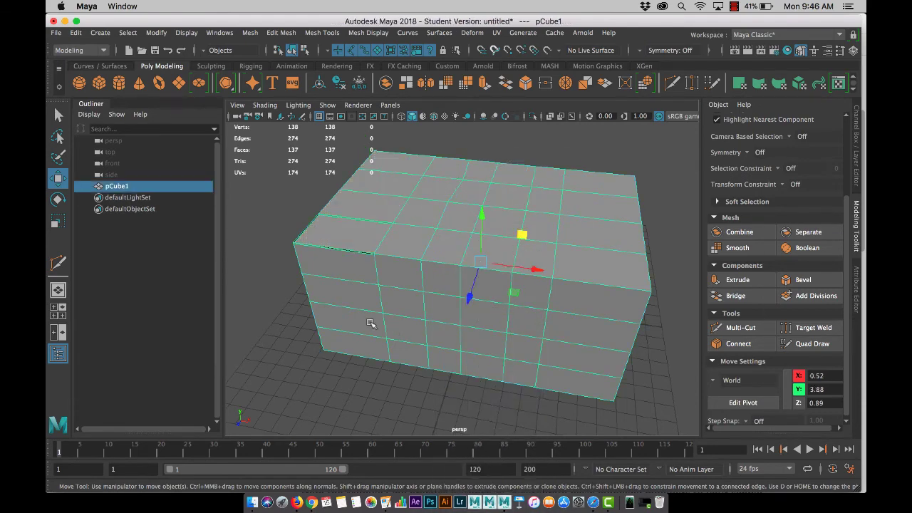
key("Delete")
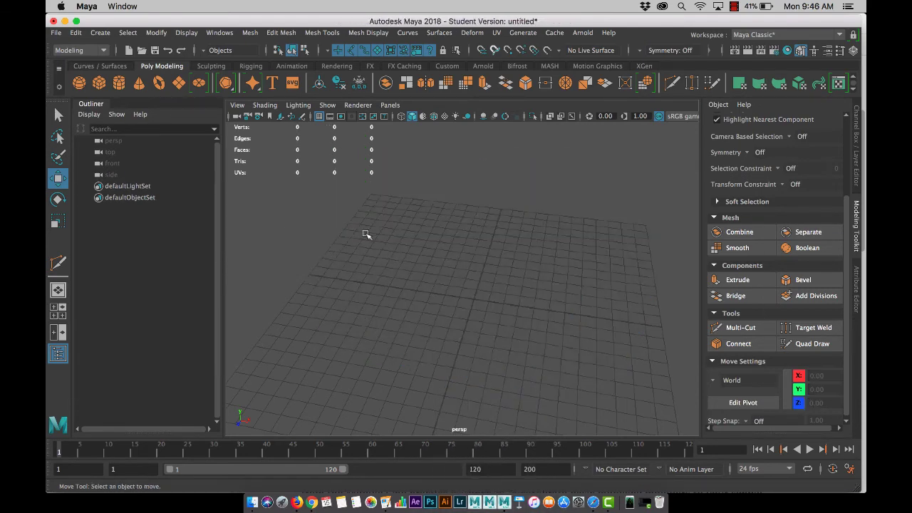
- Drag out a new polygon cylinder, pCylinder1, standing on the grid
left_click(121, 87)
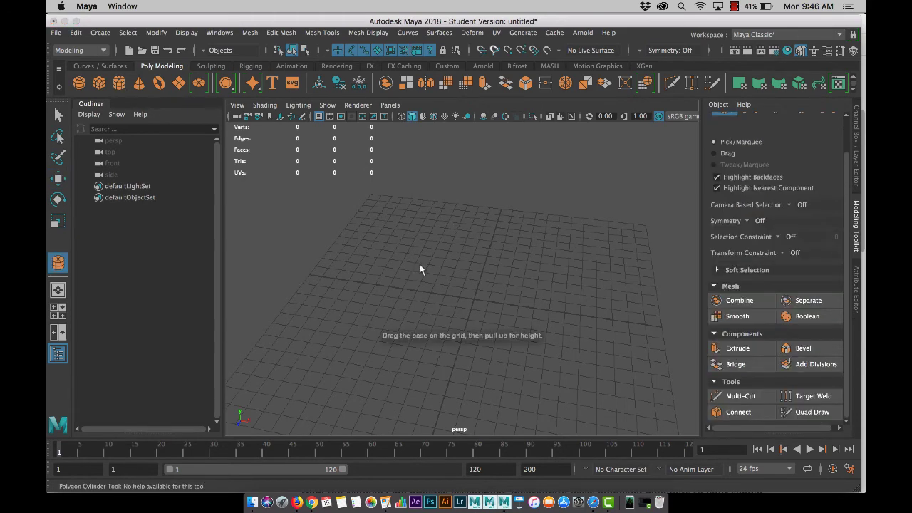
left_click_drag(420, 292, 523, 306)
left_click_drag(456, 313, 448, 164)
scroll(544, 266, "down", 5)
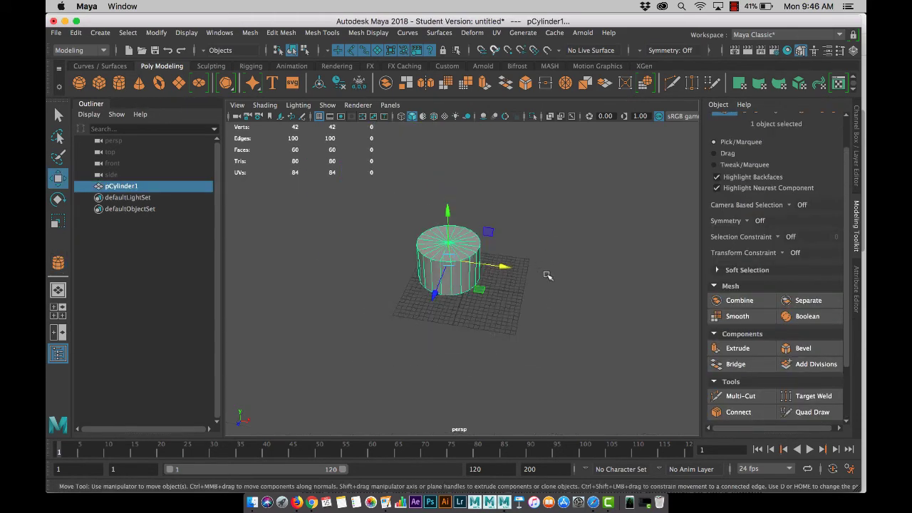
- Assign a new Blinn material, blinn2, to pCylinder1 from the right-click menu
right_click(420, 266)
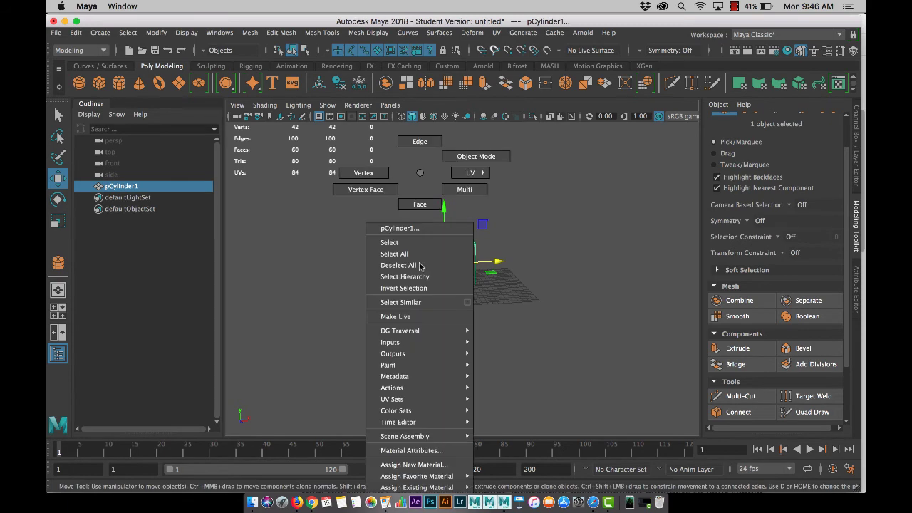
left_click(420, 464)
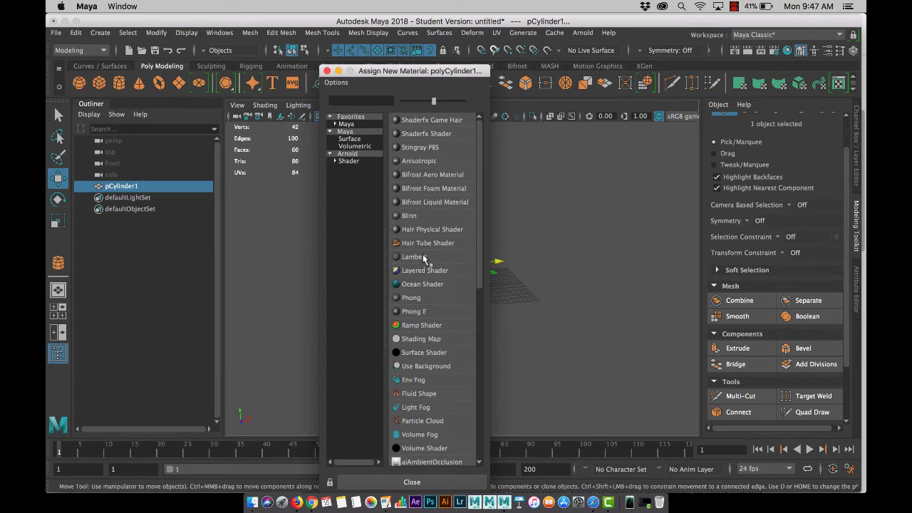
left_click(420, 217)
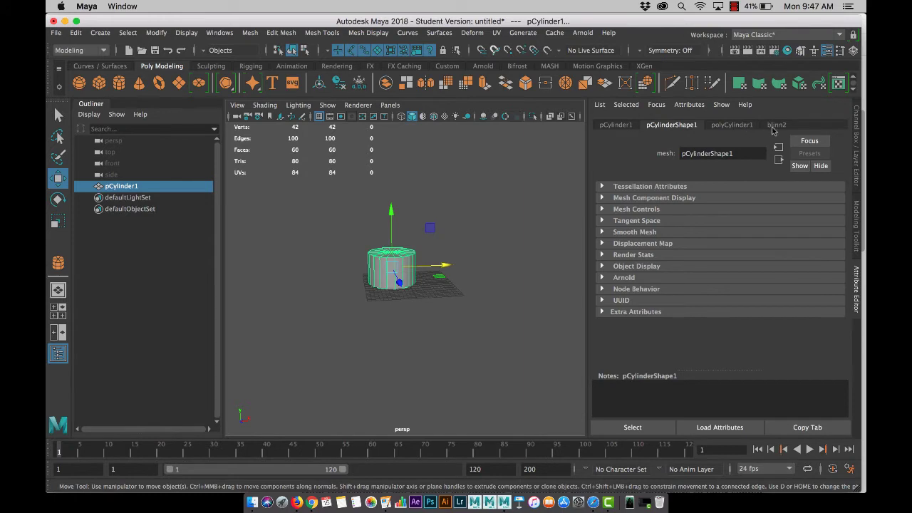
- Set blinn2's Color to a vivid magenta-purple, hue near 320 with high saturation
left_click(776, 126)
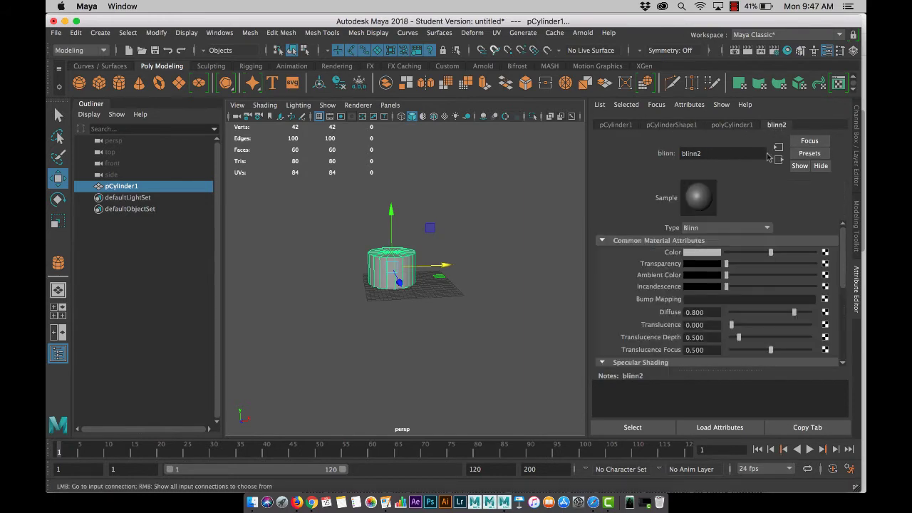
left_click(717, 254)
left_click_drag(715, 285, 747, 289)
left_click(746, 297)
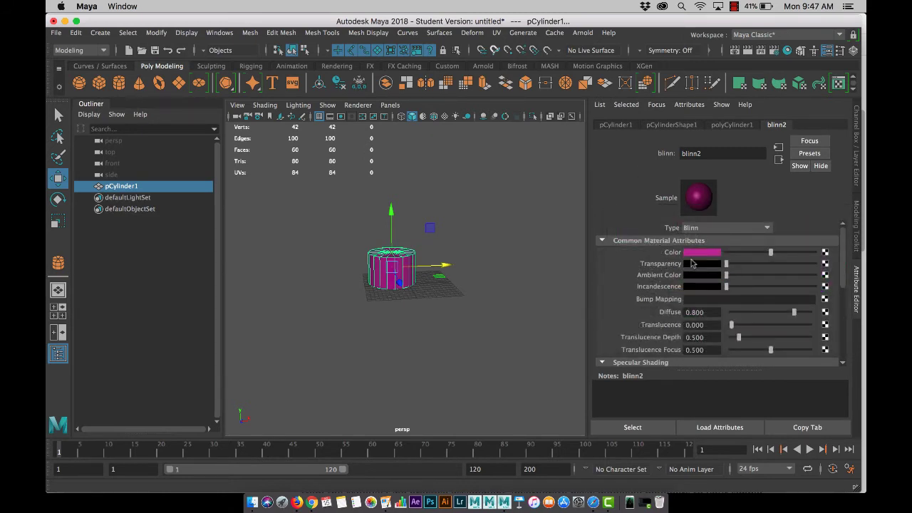
- Try a partial Transparency on blinn2, then return it to zero for full opacity
left_click(728, 265)
left_click_drag(727, 268, 703, 282)
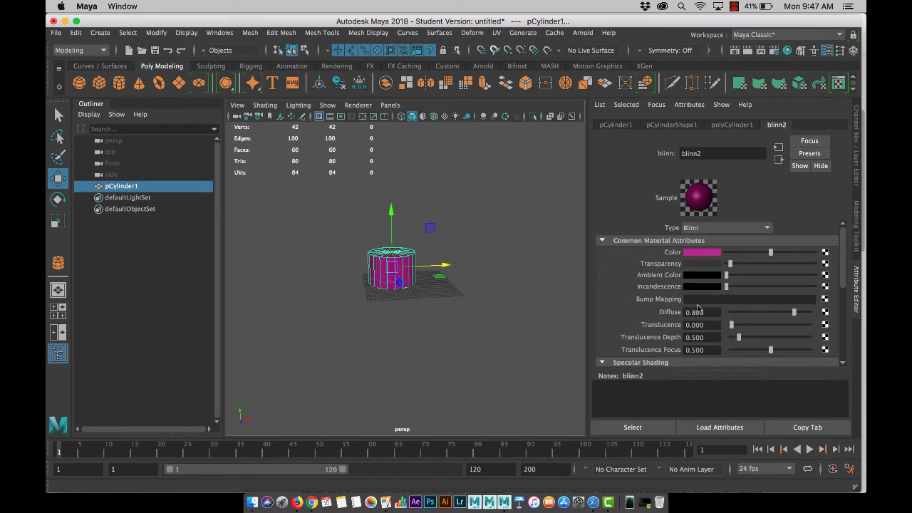
left_click_drag(730, 263, 726, 264)
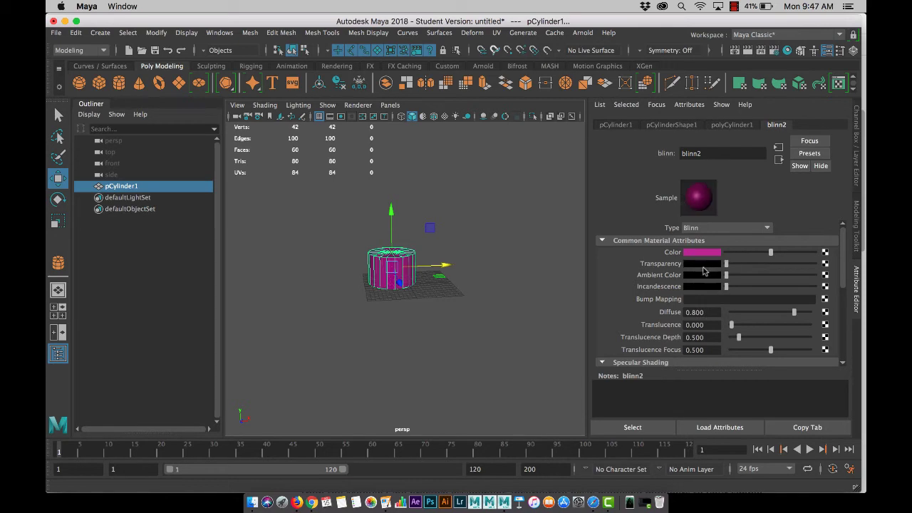
scroll(497, 300, "up", 2)
scroll(497, 285, "up", 3)
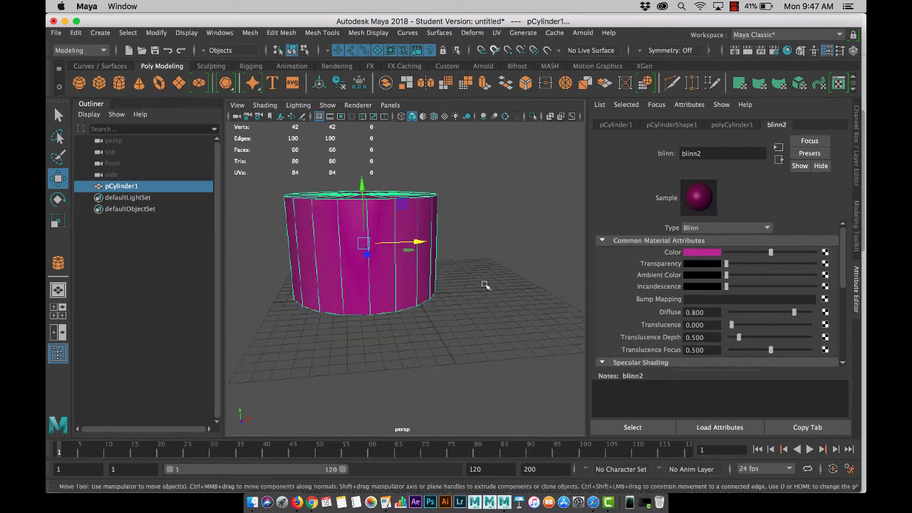
scroll(498, 280, "up", 2)
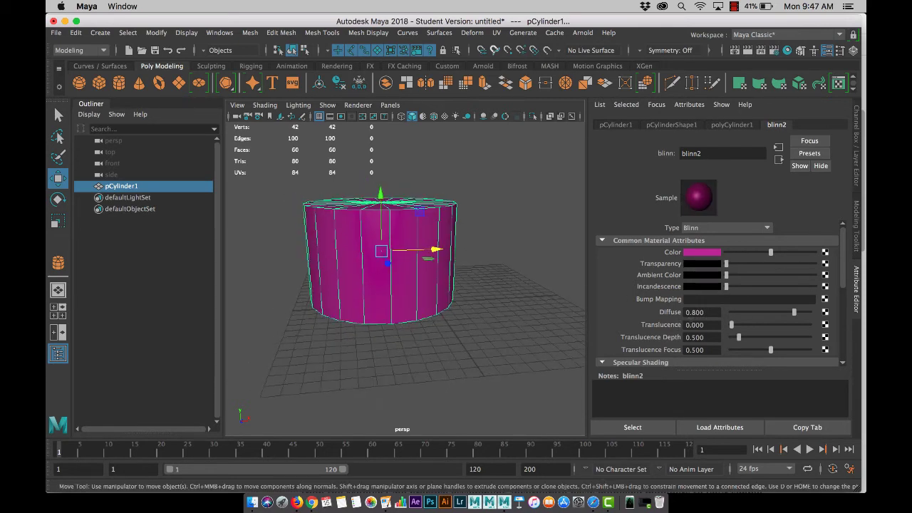
scroll(695, 310, "down", 3)
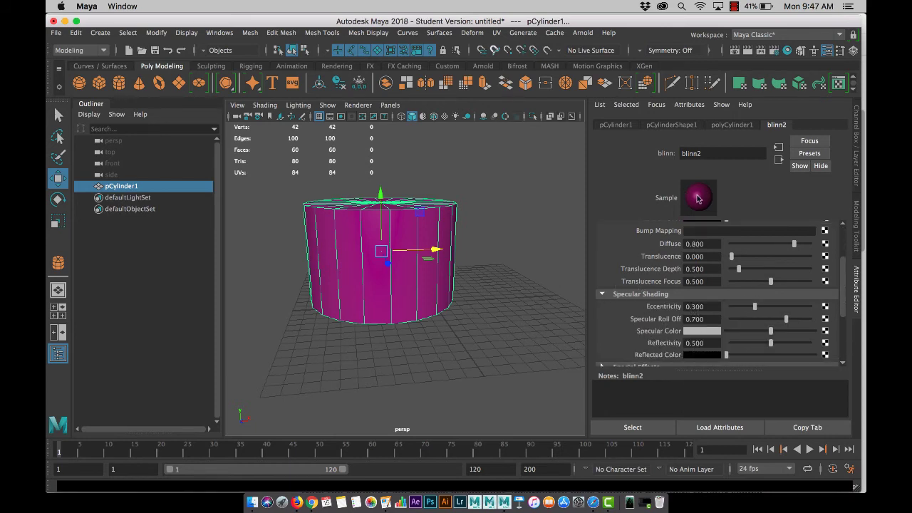
scroll(659, 339, "down", 3)
scroll(659, 339, "up", 6)
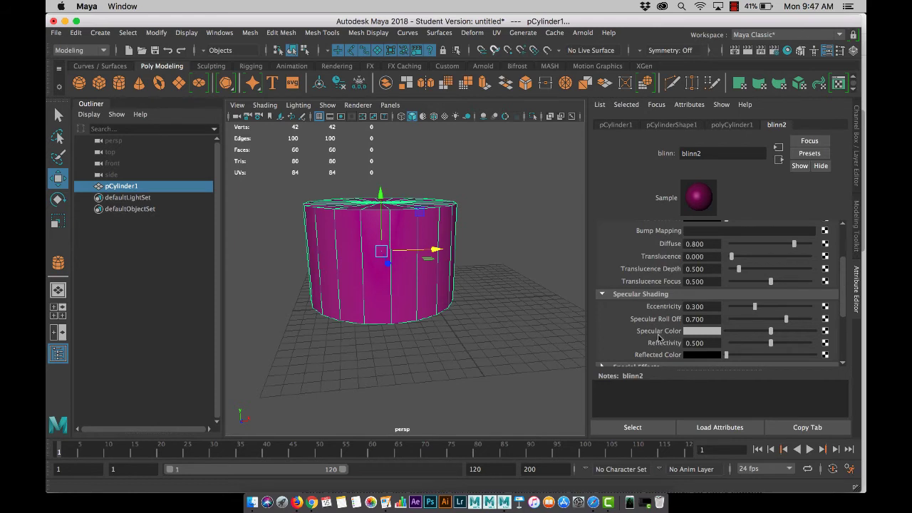
scroll(645, 324, "down", 3)
scroll(667, 329, "up", 3)
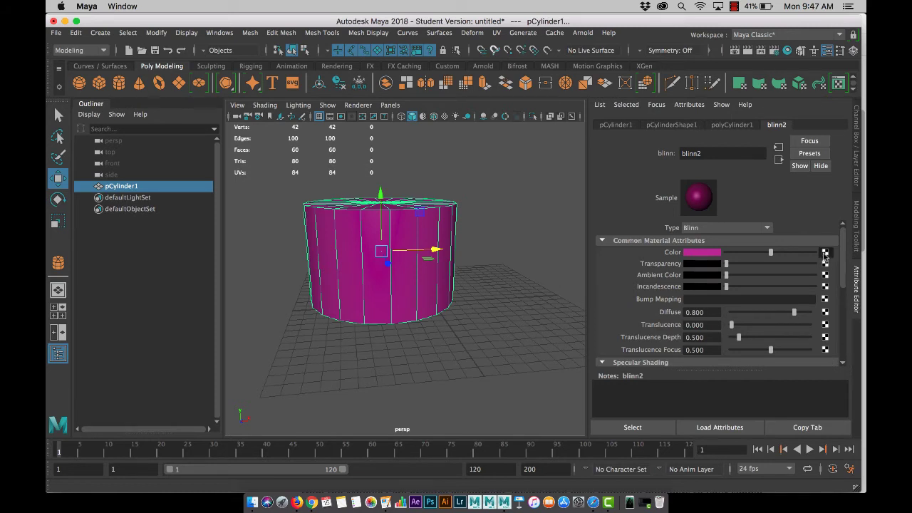
- Map a black-and-white Checker texture into blinn2's Color and view it textured (6) on the cylinder
left_click(823, 298)
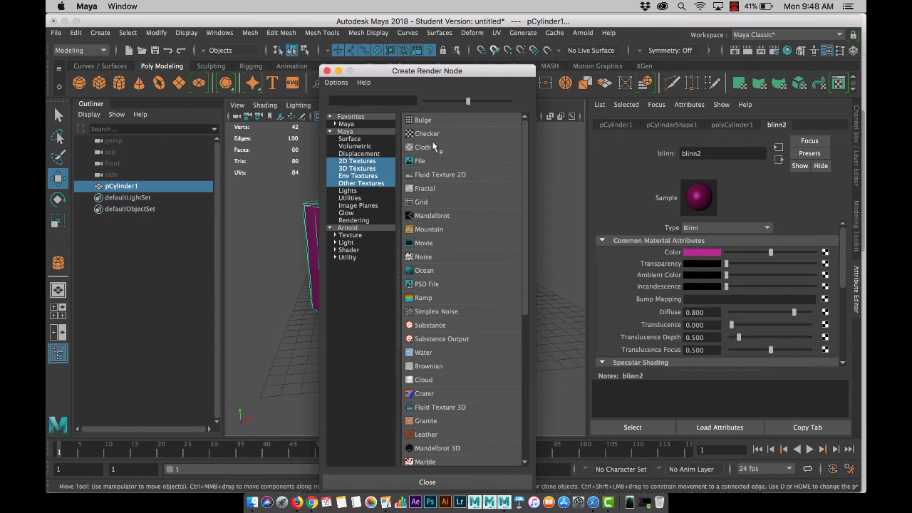
left_click(427, 134)
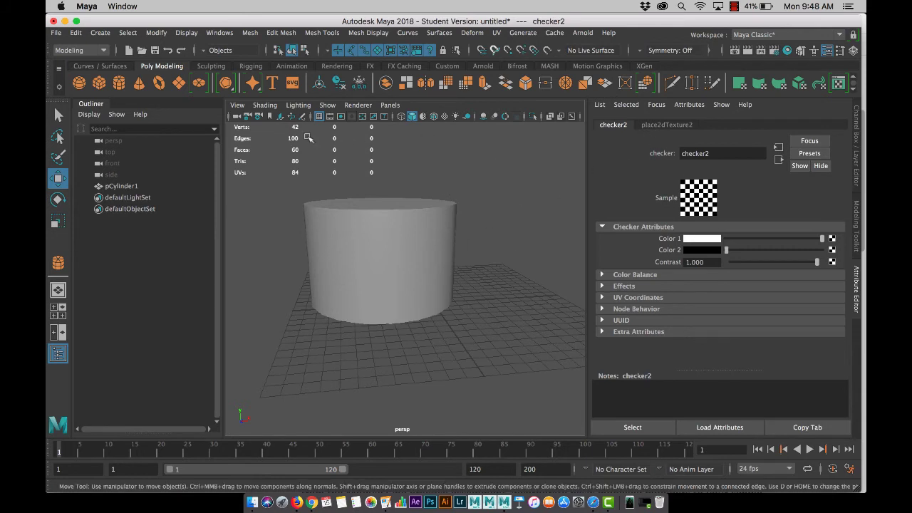
key("6")
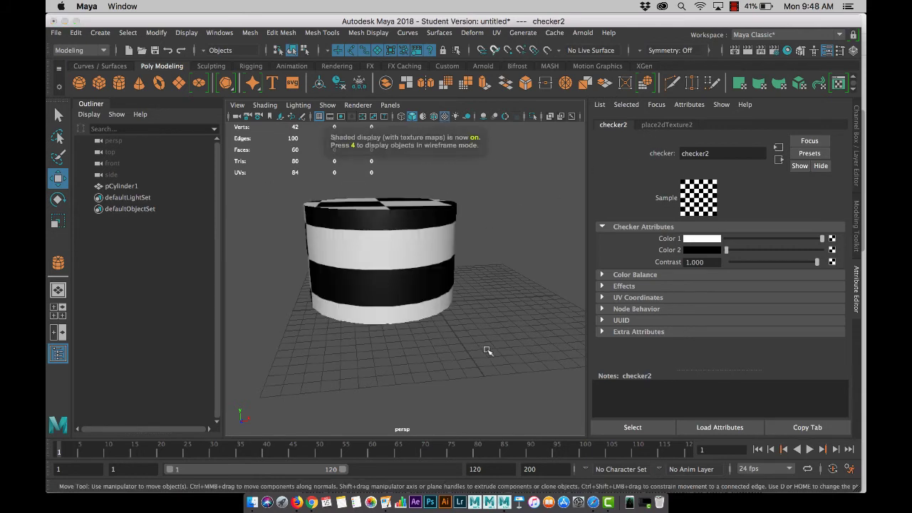
left_click_drag(496, 256, 498, 279, "alt")
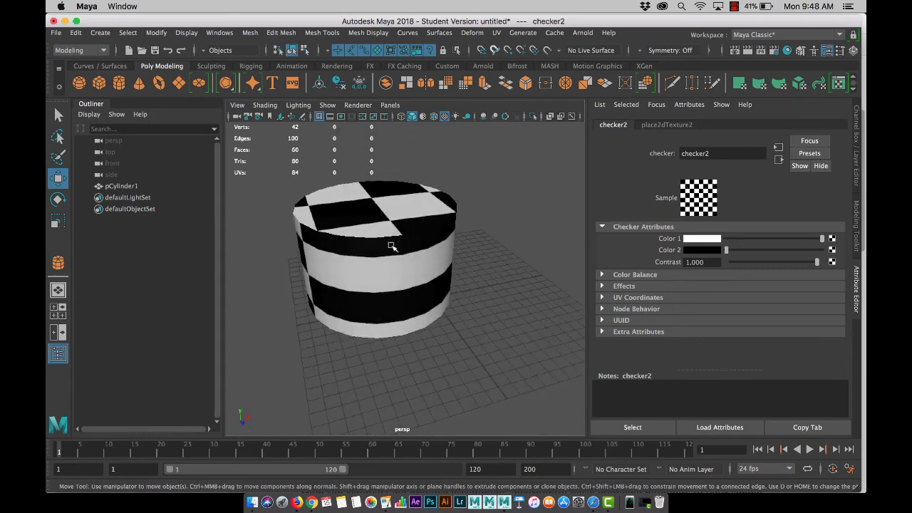
left_click_drag(405, 287, 468, 267, "alt")
left_click(416, 282)
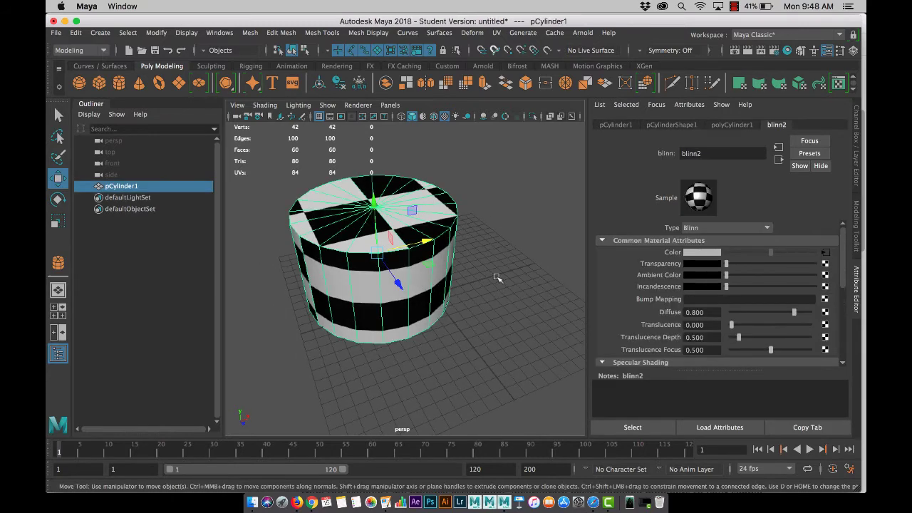
- Apply a UV > Cylindrical projection to the cylinder, then undo it
left_click(497, 33)
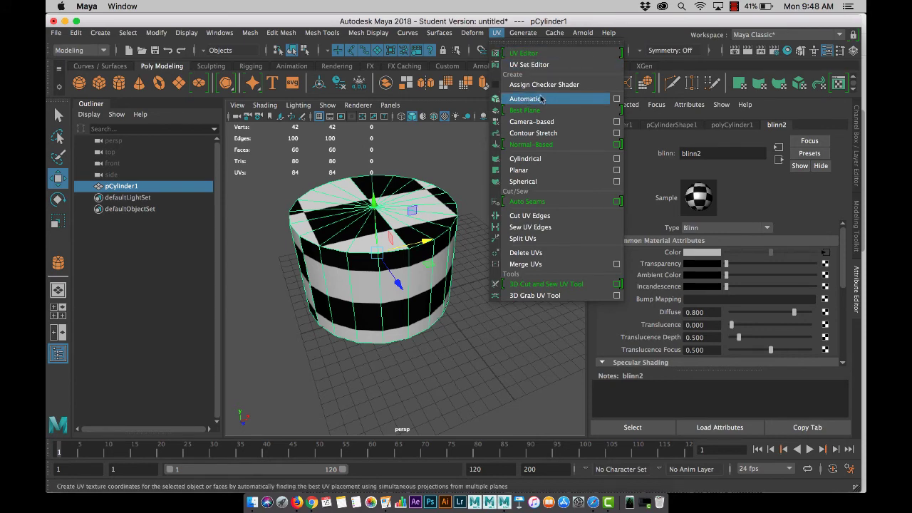
left_click(553, 160)
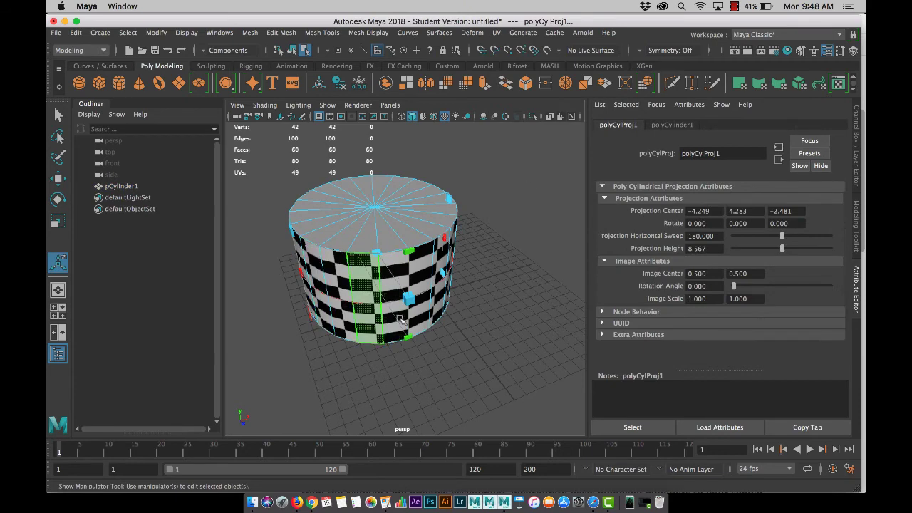
key("ctrl+z")
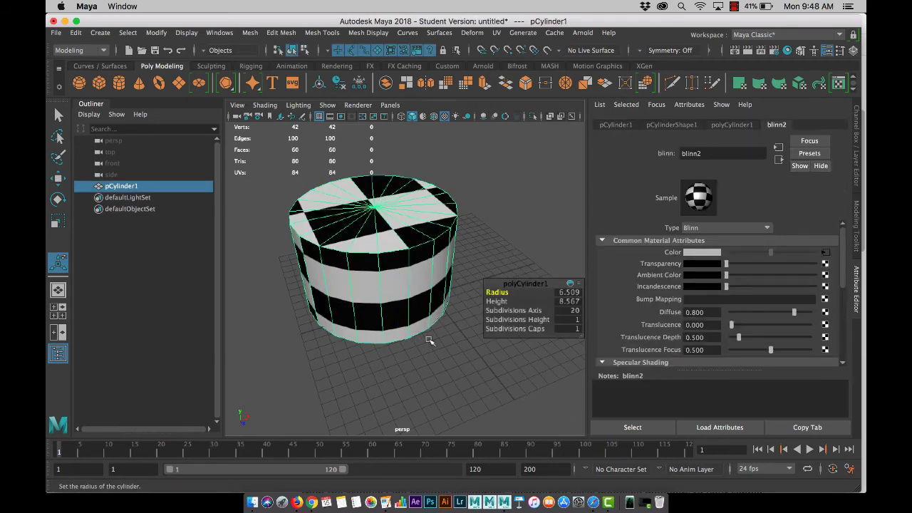
- Inspect the checker2 texture node driving blinn2's Color
left_click_drag(432, 361, 423, 301, "alt")
left_click(407, 285)
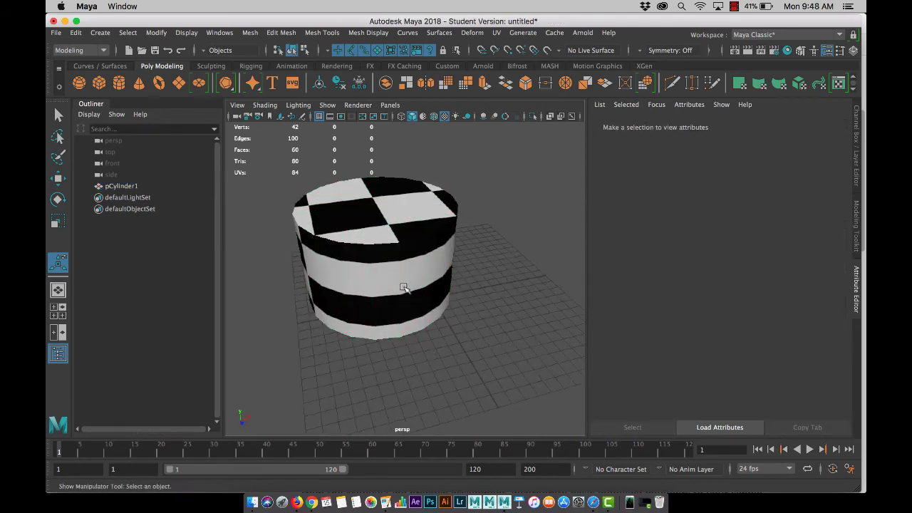
left_click(403, 293)
left_click(402, 294)
right_click_drag(384, 172, 369, 251)
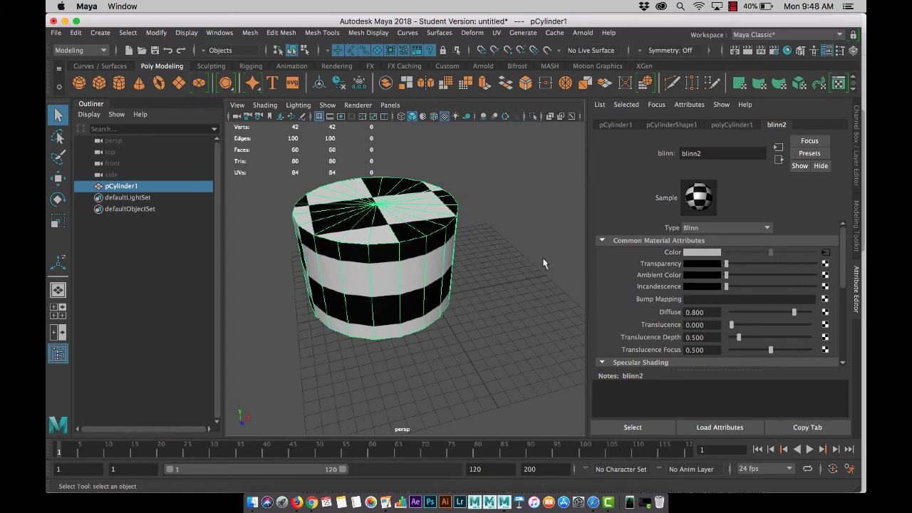
left_click_drag(386, 295, 363, 288, "alt")
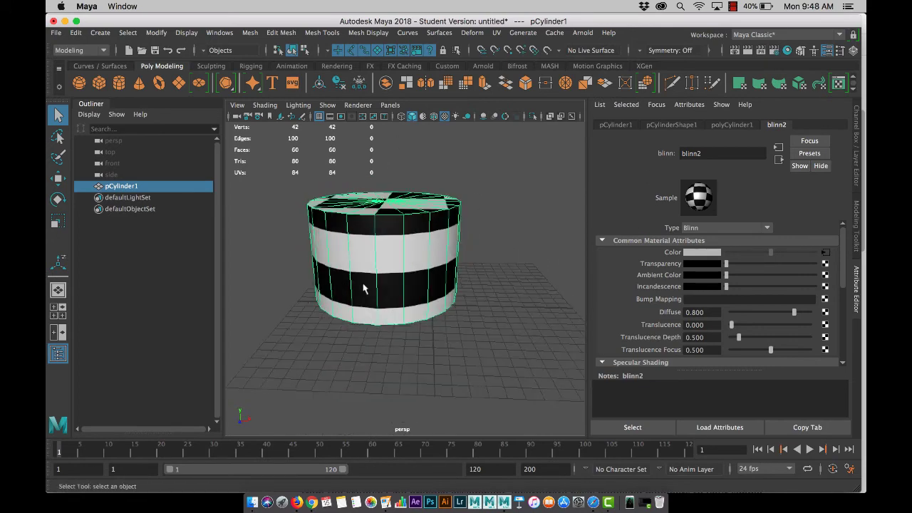
left_click(825, 252)
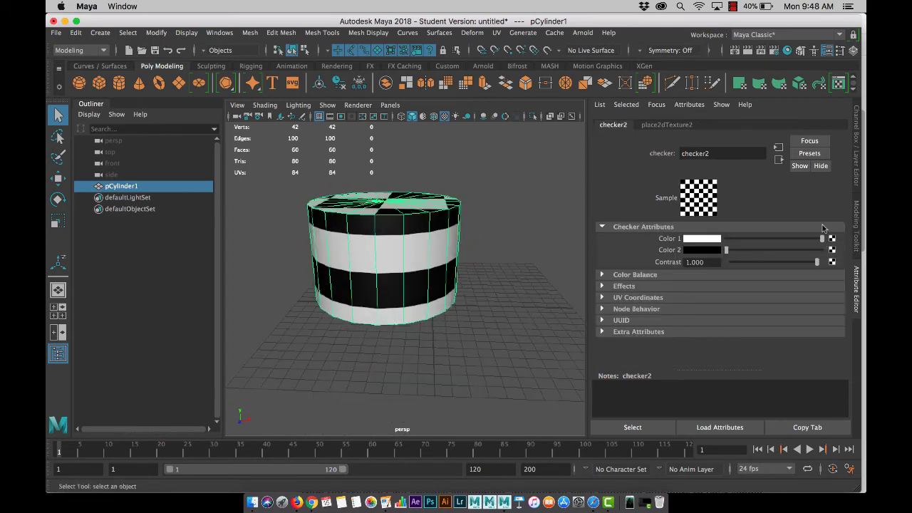
left_click(467, 265)
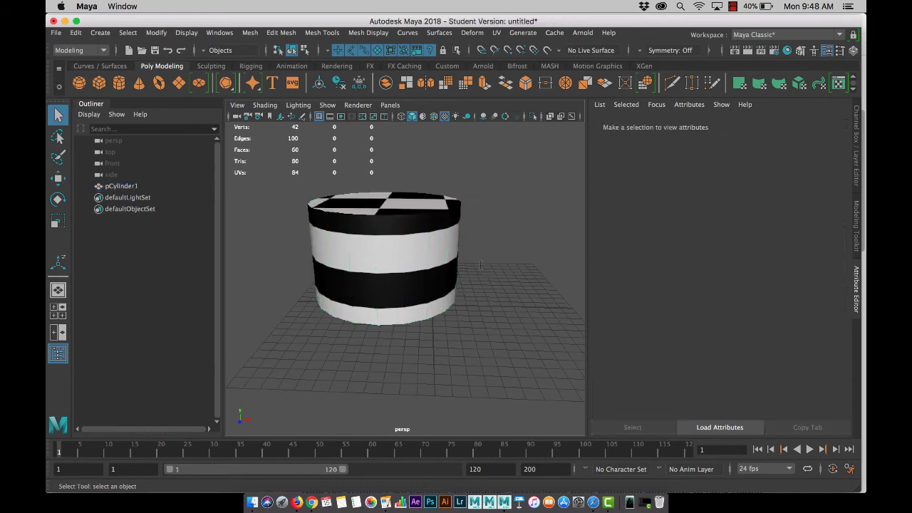
- Revert blinn2 to plain magenta and set its Transparency to 0
key("z")
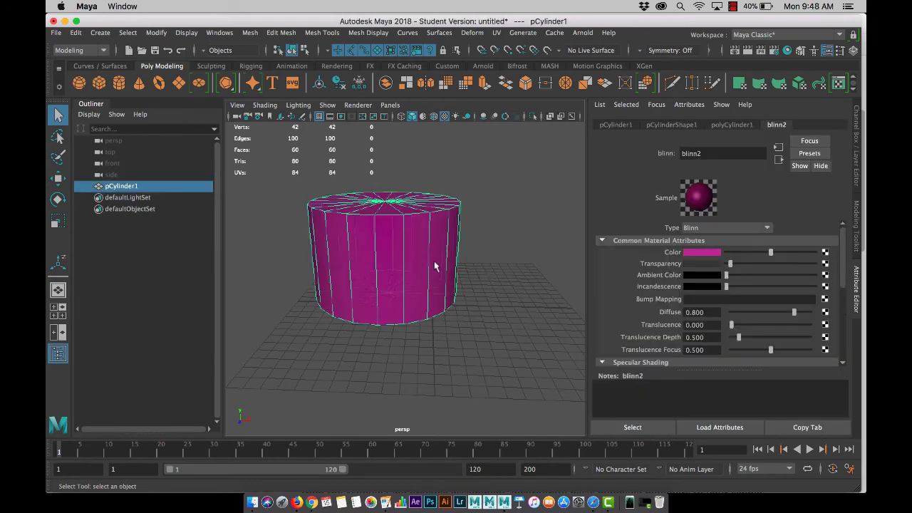
left_click_drag(728, 267, 725, 265)
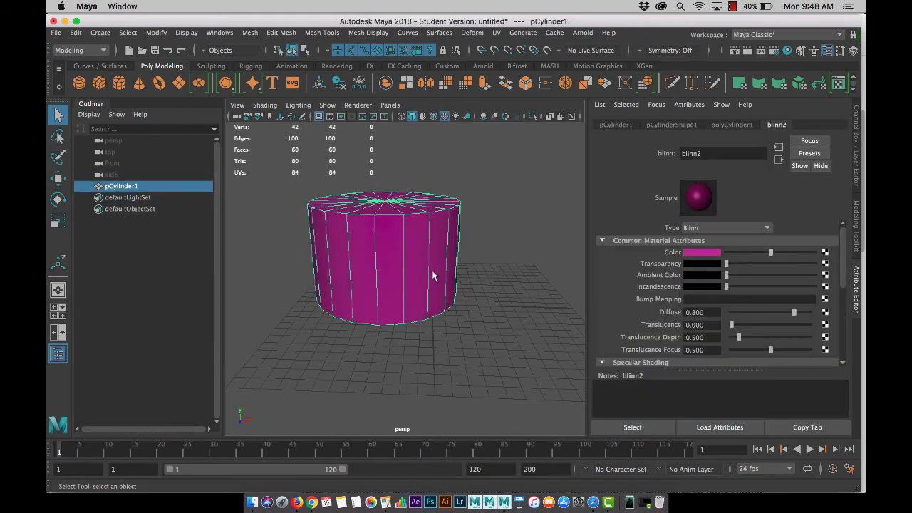
left_click_drag(493, 230, 498, 242, "alt")
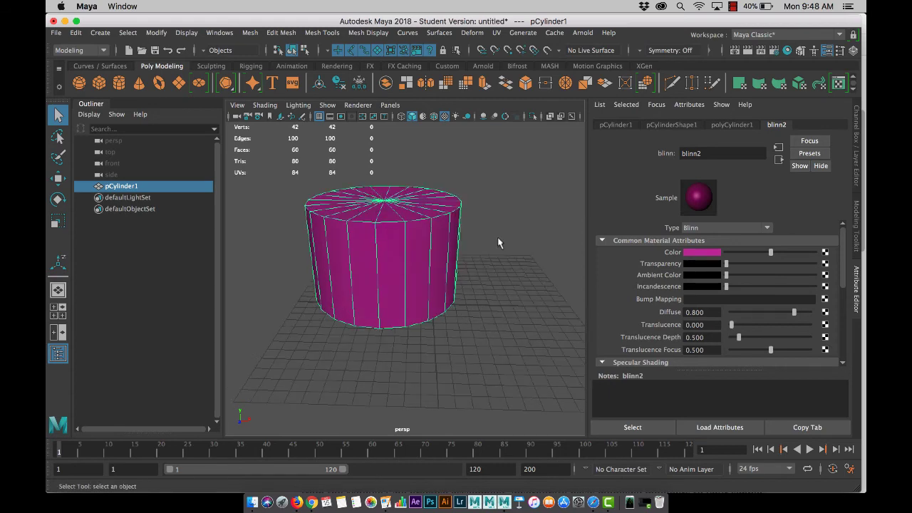
- Map a Fractal texture into blinn2's Bump Mapping
left_click(825, 299)
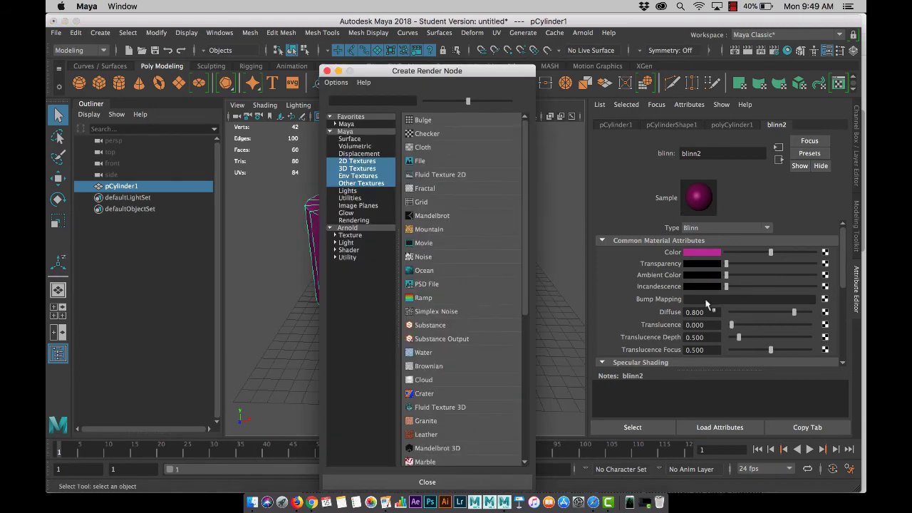
left_click(456, 190)
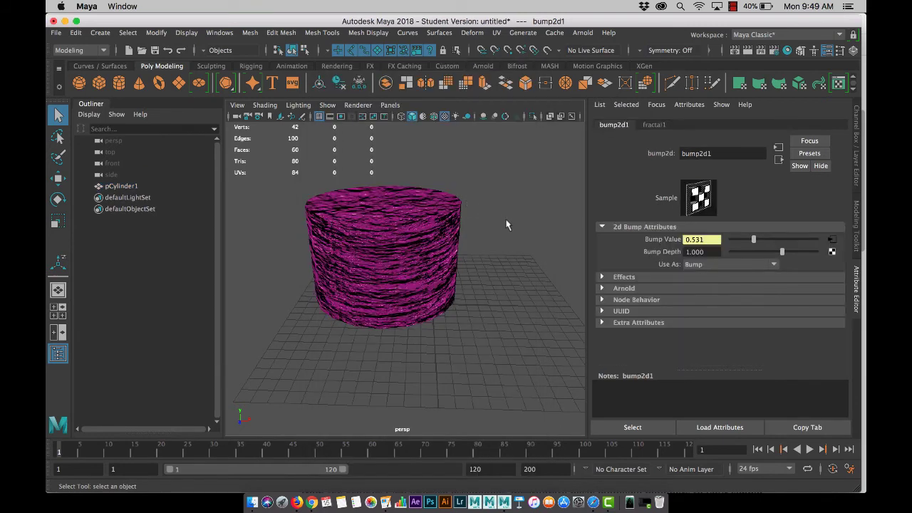
left_click_drag(507, 222, 492, 297, "alt")
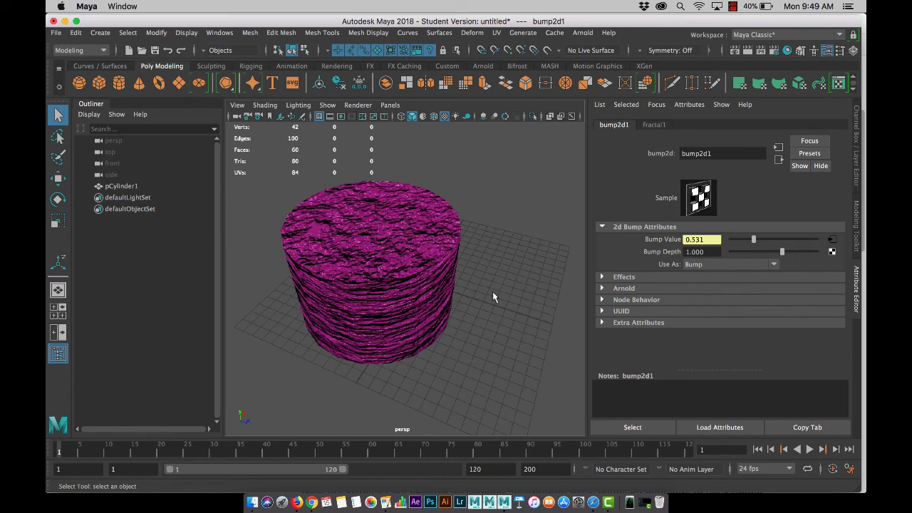
- Switch the cylinder to face selection and pick several adjacent side faces
left_click(492, 297)
left_click(447, 312)
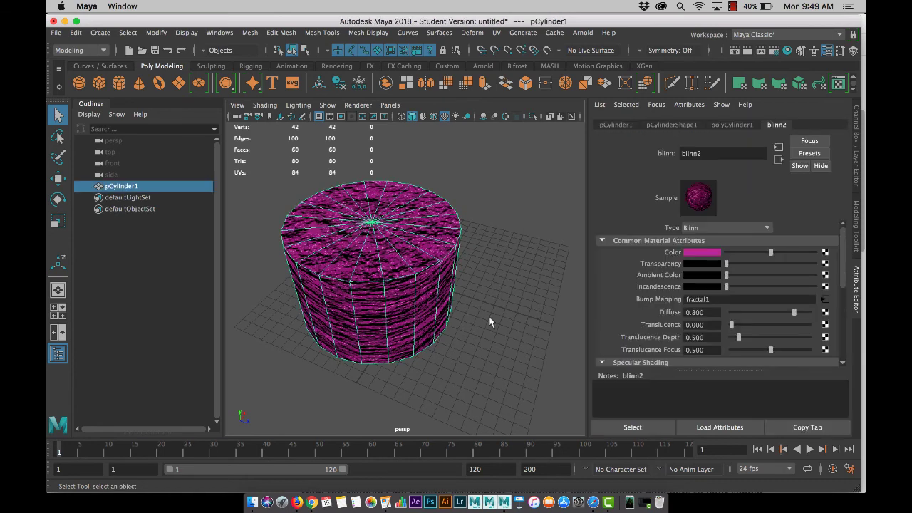
left_click_drag(433, 314, 435, 295, "alt")
left_click(402, 303)
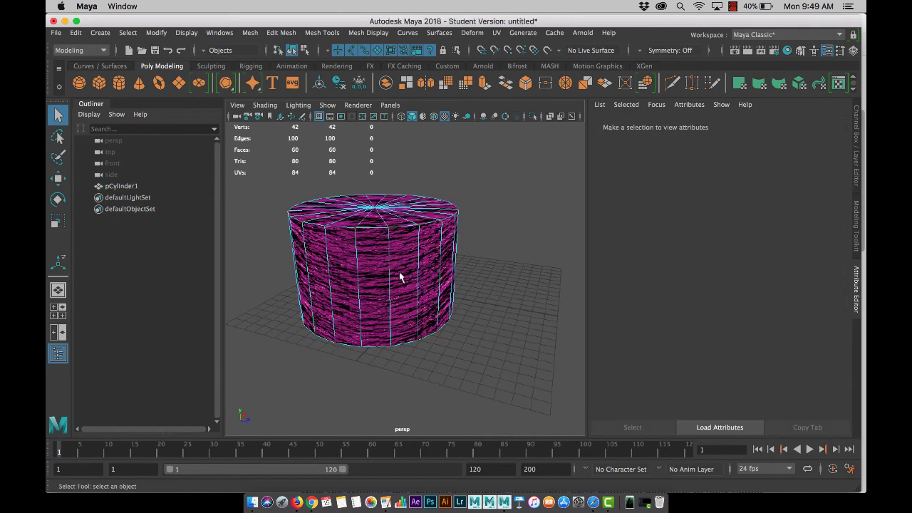
right_click(401, 277)
left_click(400, 205)
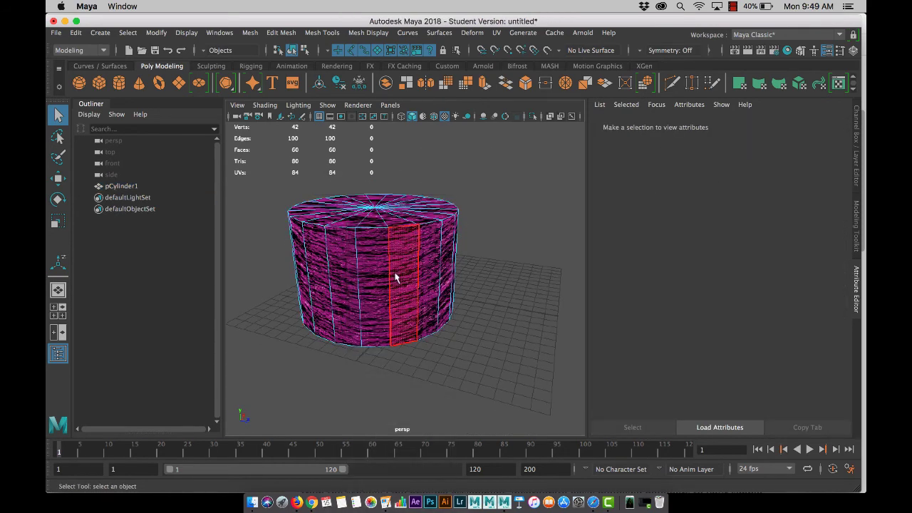
left_click(360, 288)
left_click(335, 286, "shift")
left_click(321, 285, "shift")
left_click(300, 285, "shift")
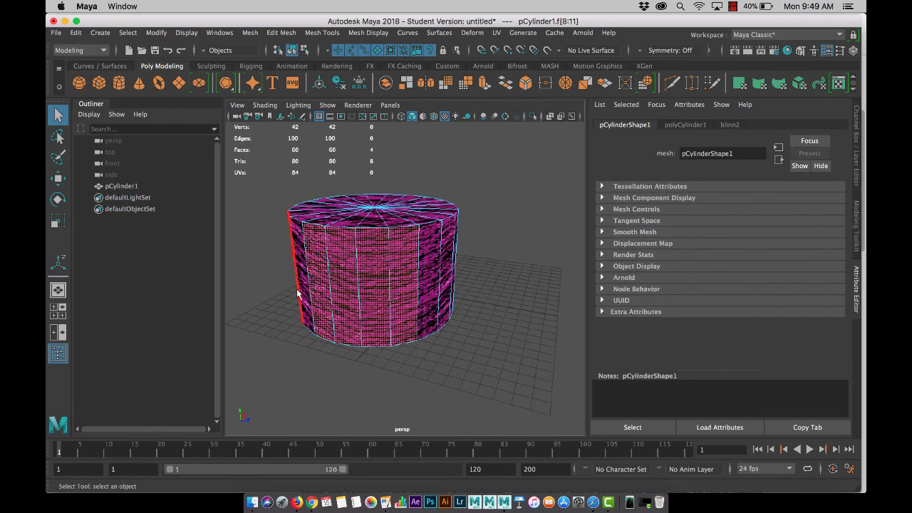
- Marquee-select side faces f[0:19] and assign them a new Lambert material
left_click_drag(409, 306, 493, 284, "alt")
left_click(542, 246)
left_click_drag(542, 247, 281, 250)
left_click_drag(258, 333, 436, 298, "alt")
right_click_drag(436, 293, 413, 464)
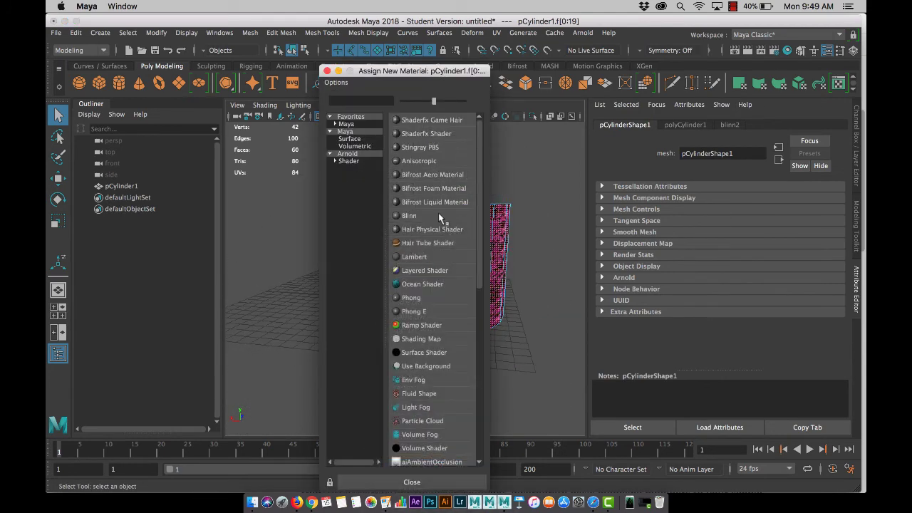
left_click(426, 258)
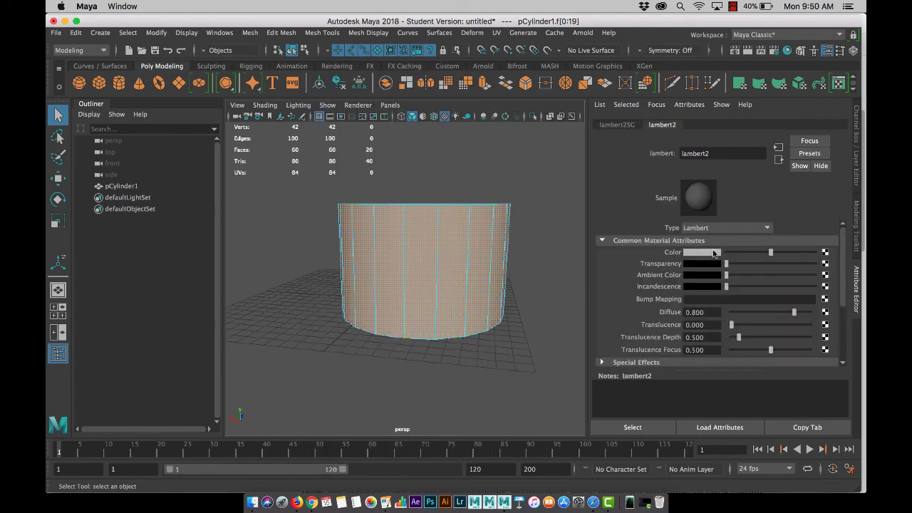
- Make lambert2's Color blue by raising its saturation
left_click(713, 253)
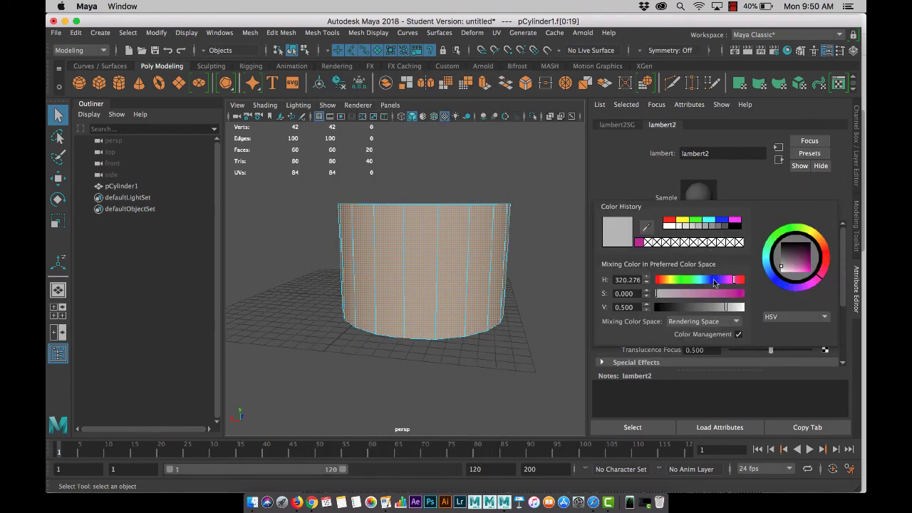
left_click(713, 254)
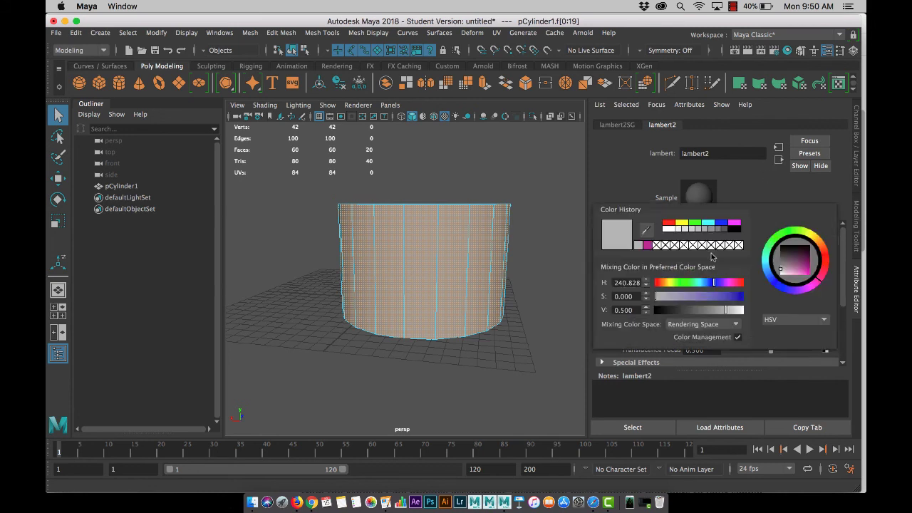
left_click(728, 298)
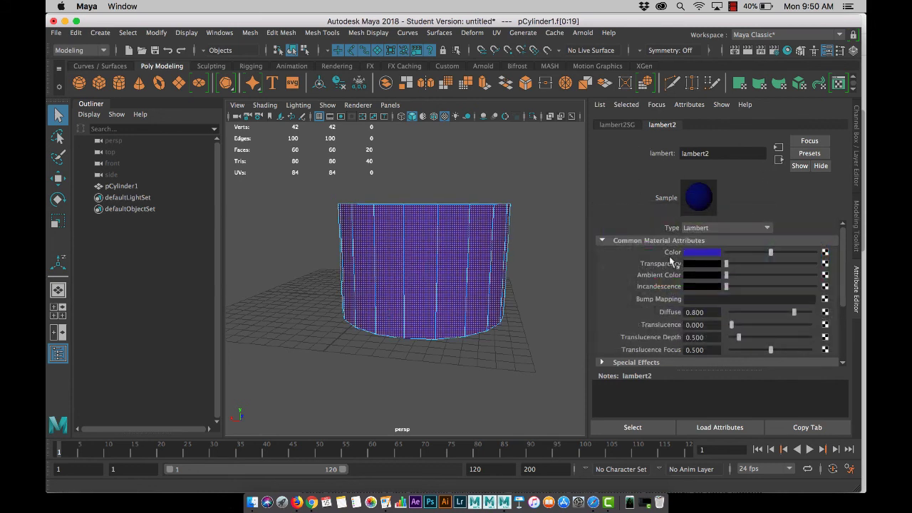
- Map a Noise texture into lambert2's Bump Mapping and review the cylinder
left_click(825, 298)
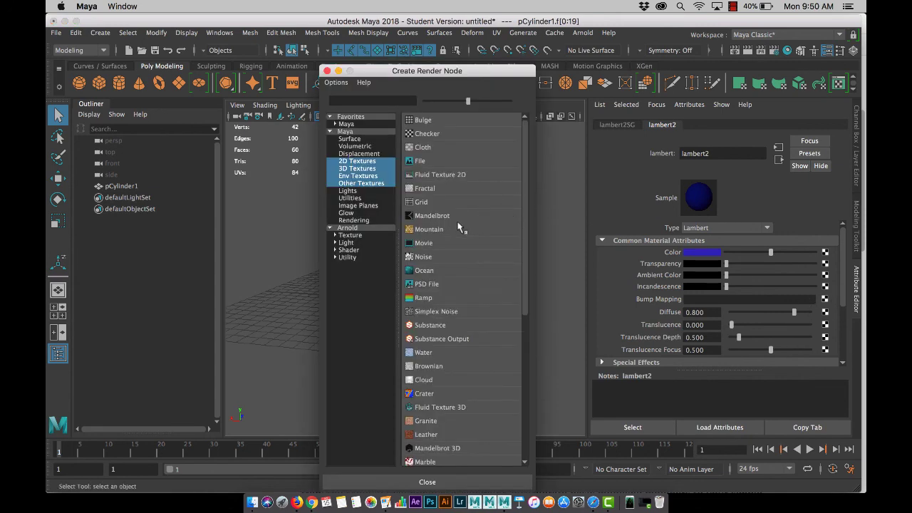
left_click(431, 256)
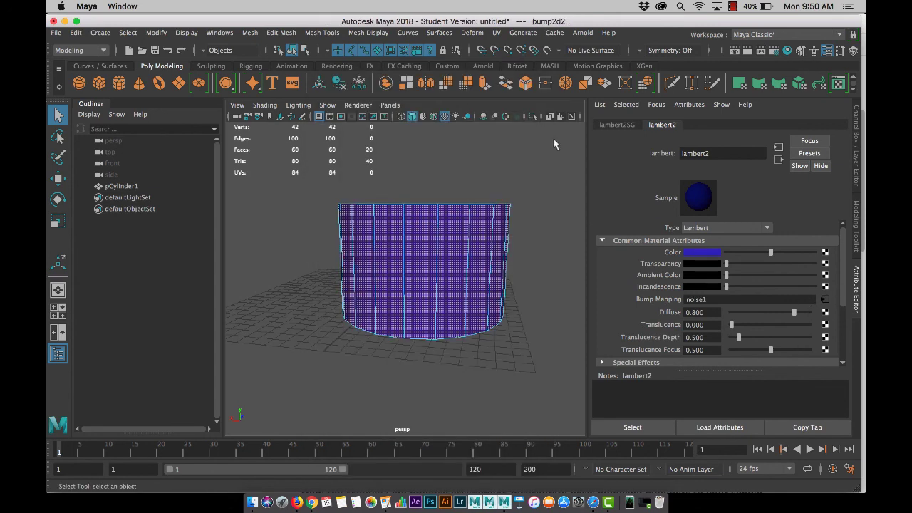
left_click(543, 184)
left_click_drag(537, 186, 538, 220, "alt")
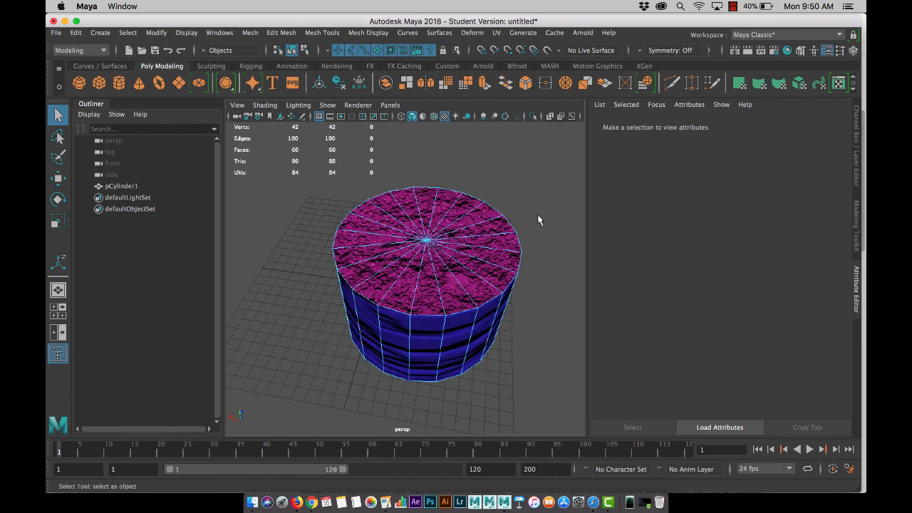